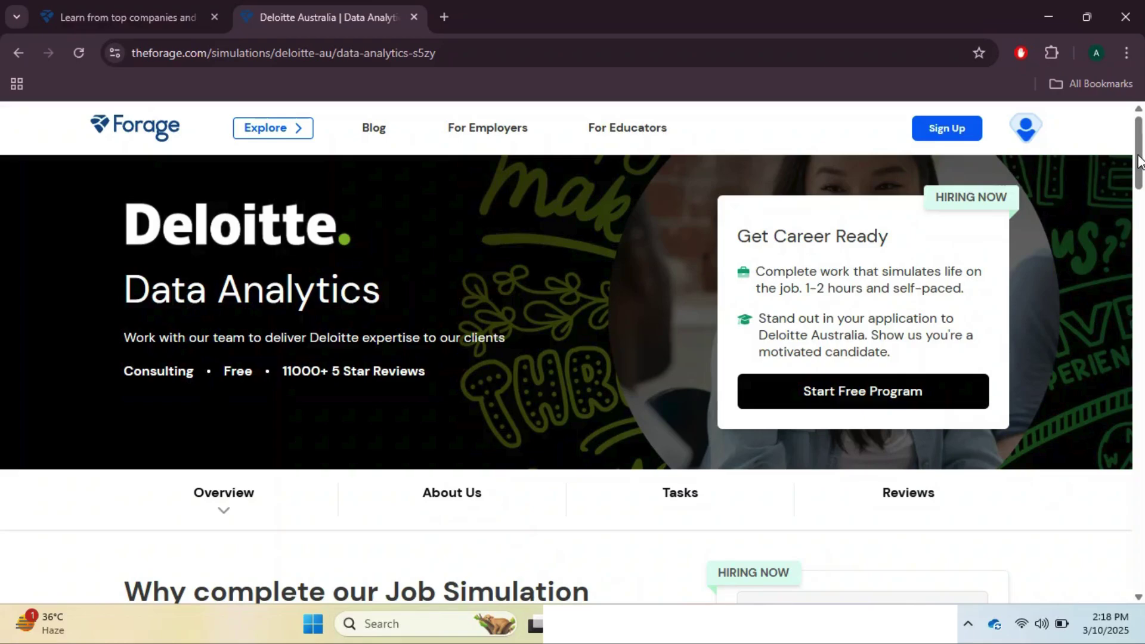
Scroll through the Deloitte Data Analytics page and switch to the Task 1 overview.
left_click_drag(1138, 161, 1139, 204)
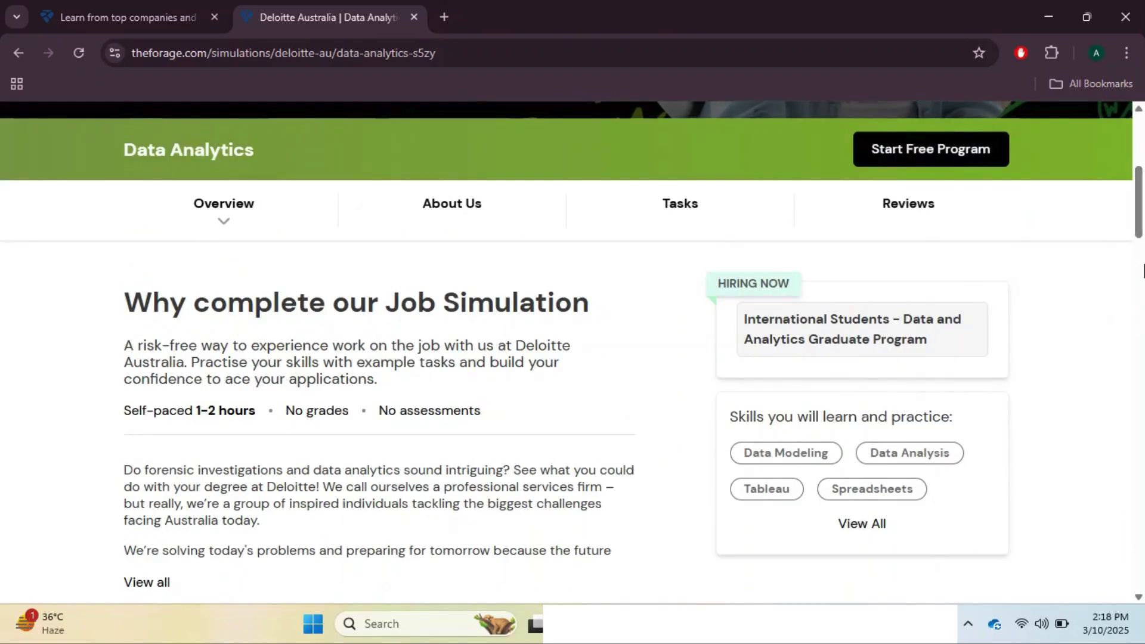
left_click_drag(1140, 235, 1140, 251)
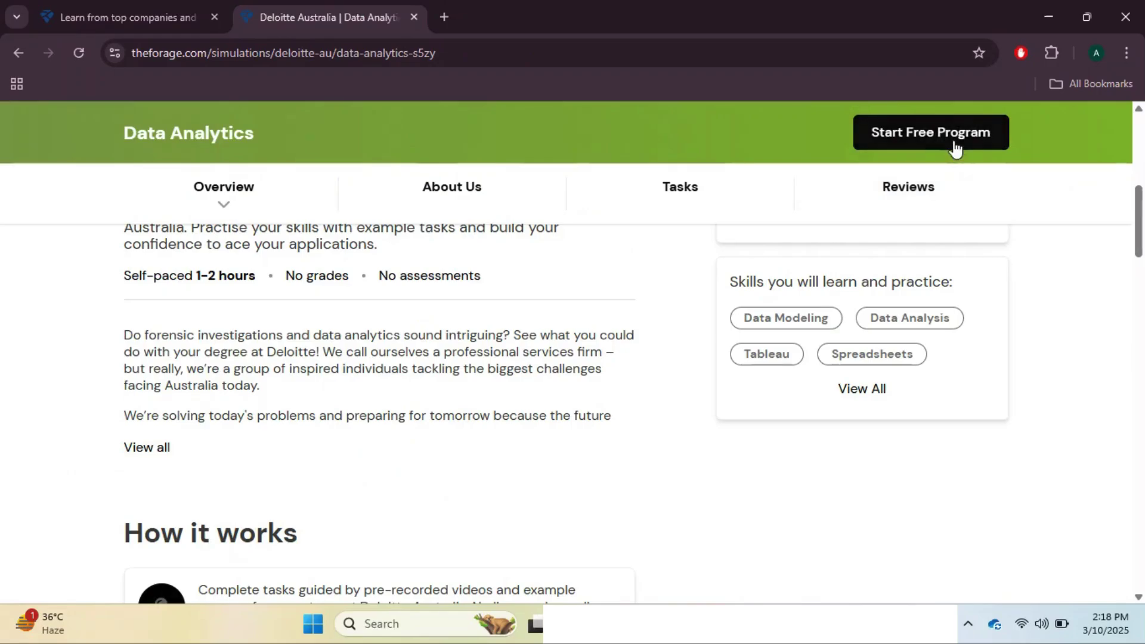
left_click(123, 24)
Close the simulation information tab and advance to Task 1's background page, scrolling to 'Here is your task'.
left_click(413, 17)
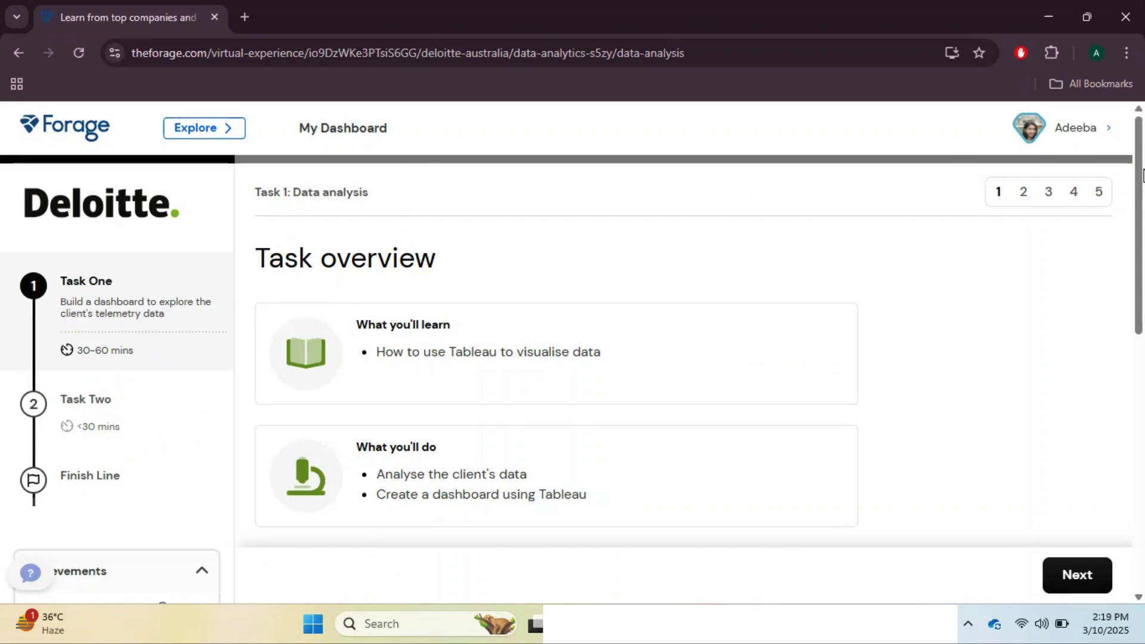
left_click_drag(1141, 183, 1127, 476)
left_click(1070, 590)
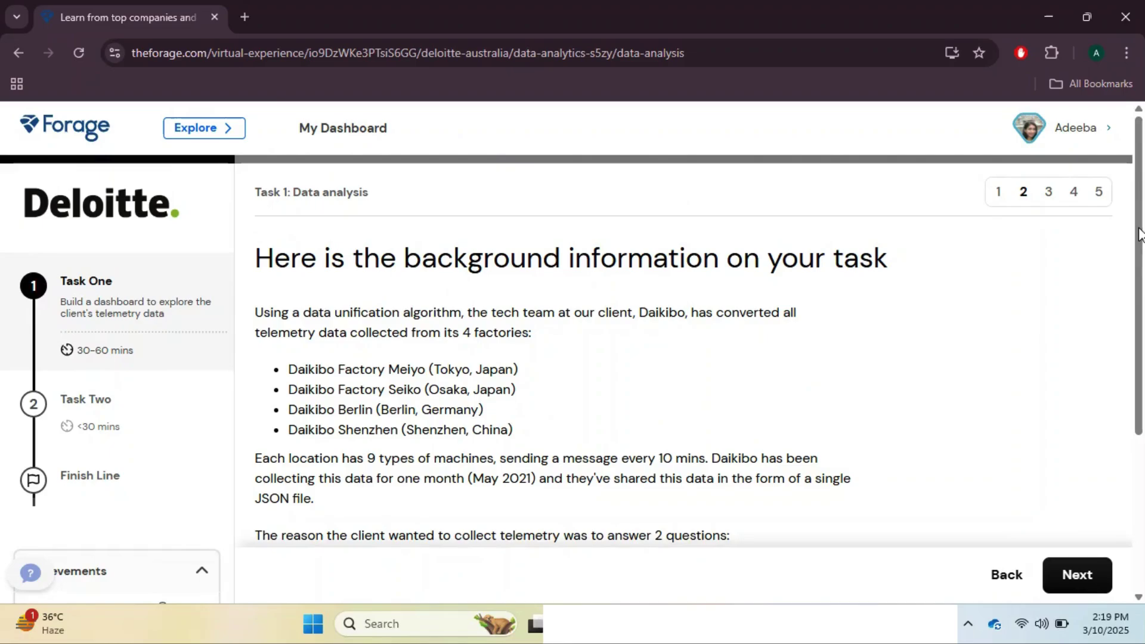
left_click_drag(1140, 232, 1127, 370)
scroll(433, 429, "down", 5)
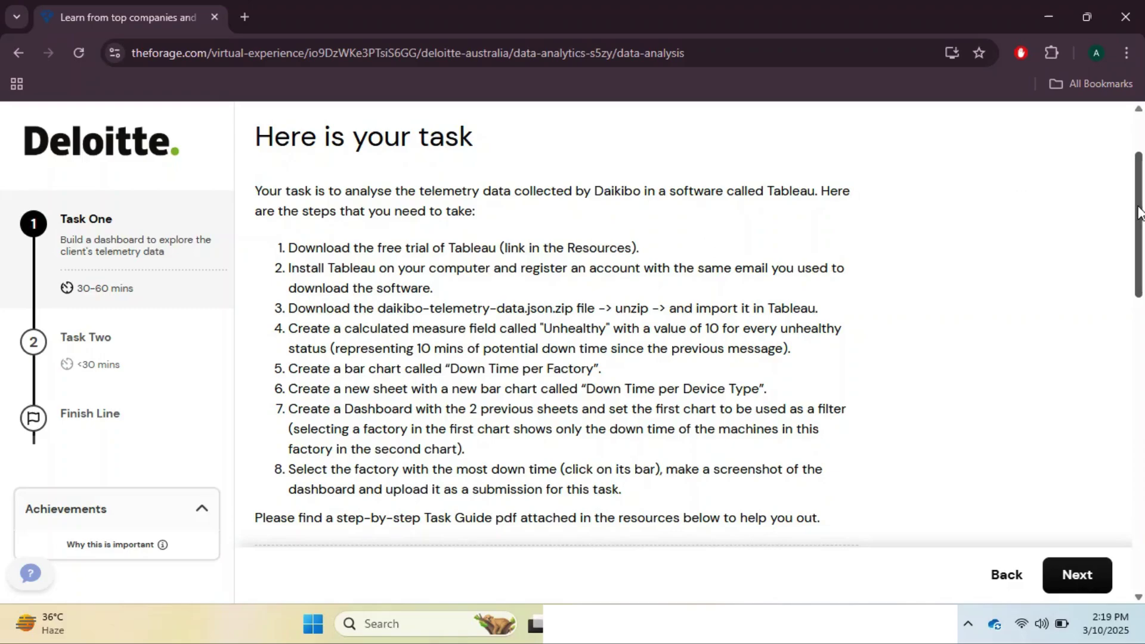
Review the Task 2 Guide, Daikibo Telemetry Data and Tableau Download resources on the task page.
left_click_drag(1137, 216, 1137, 415)
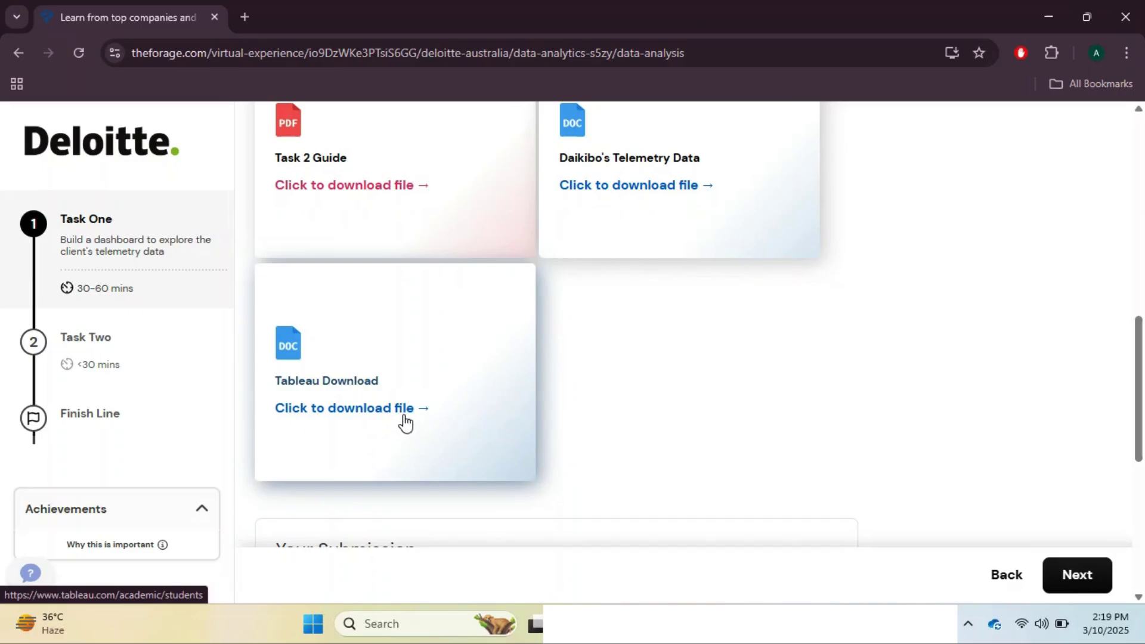
left_click_drag(1138, 444, 1132, 365)
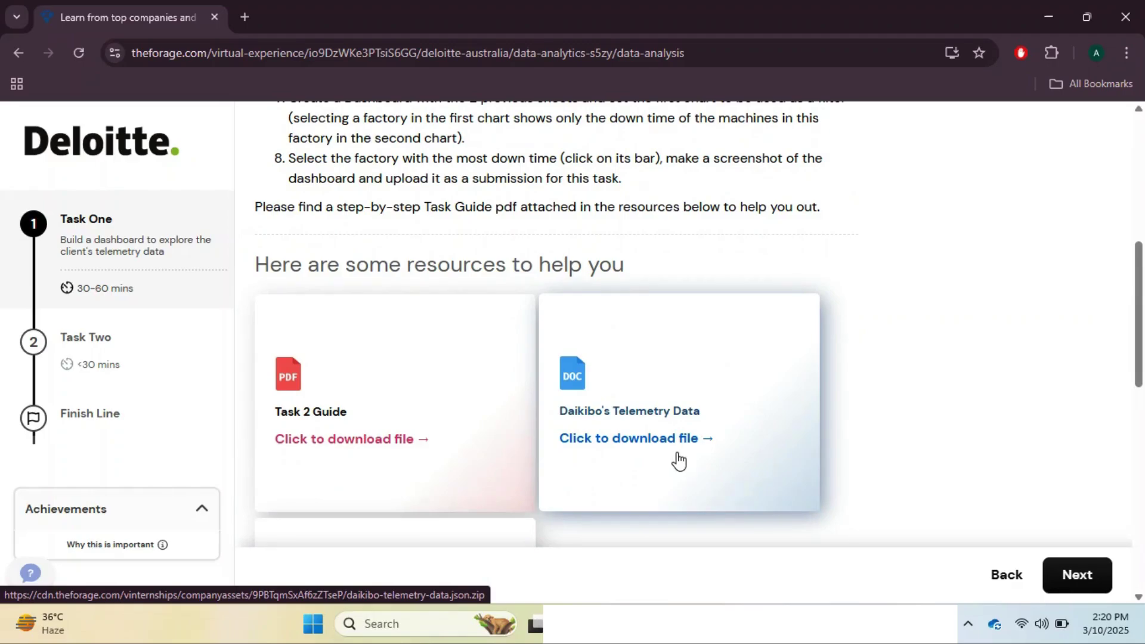
scroll(975, 332, "up", 4)
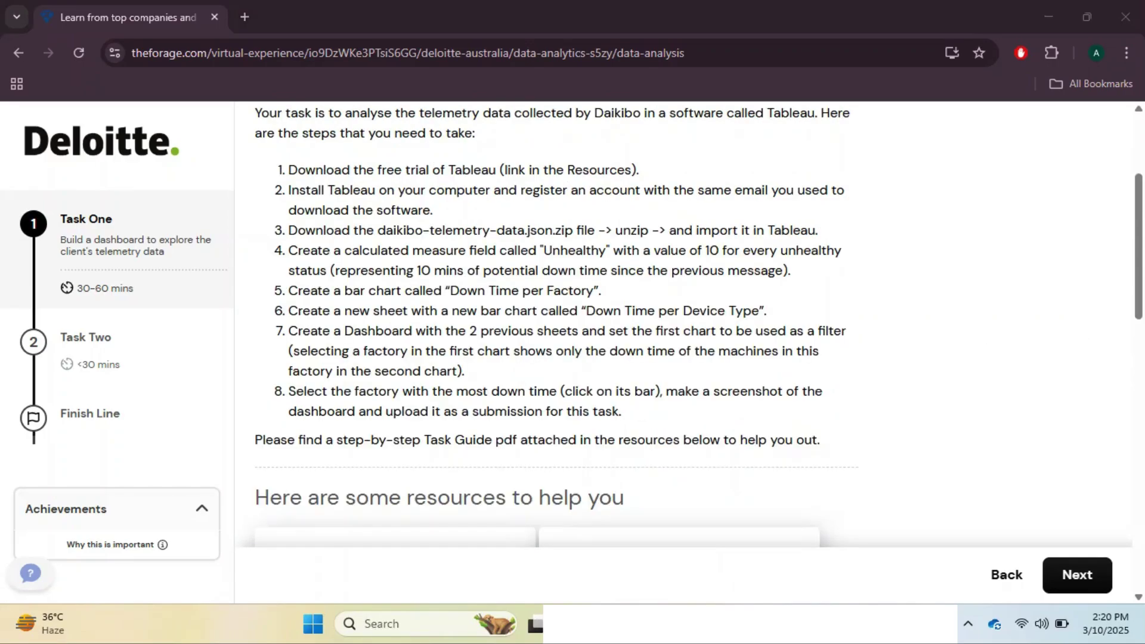
Locate the Downloads folder and choose daikibo-telemetry-data as a JSON file connection in Tableau.
key("super+e")
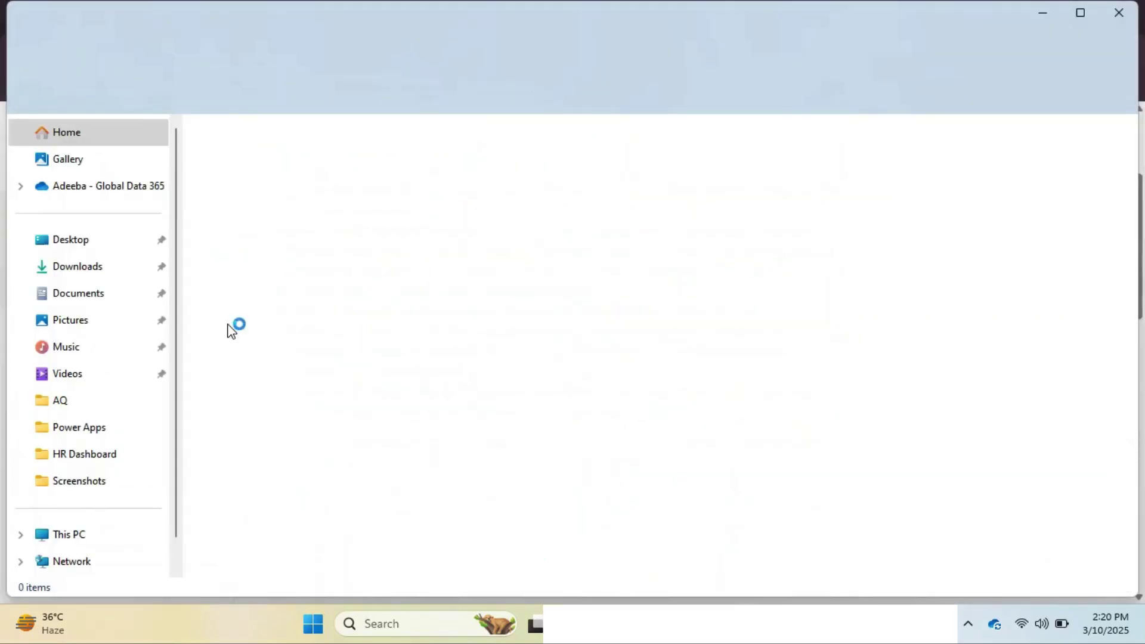
left_click(72, 272)
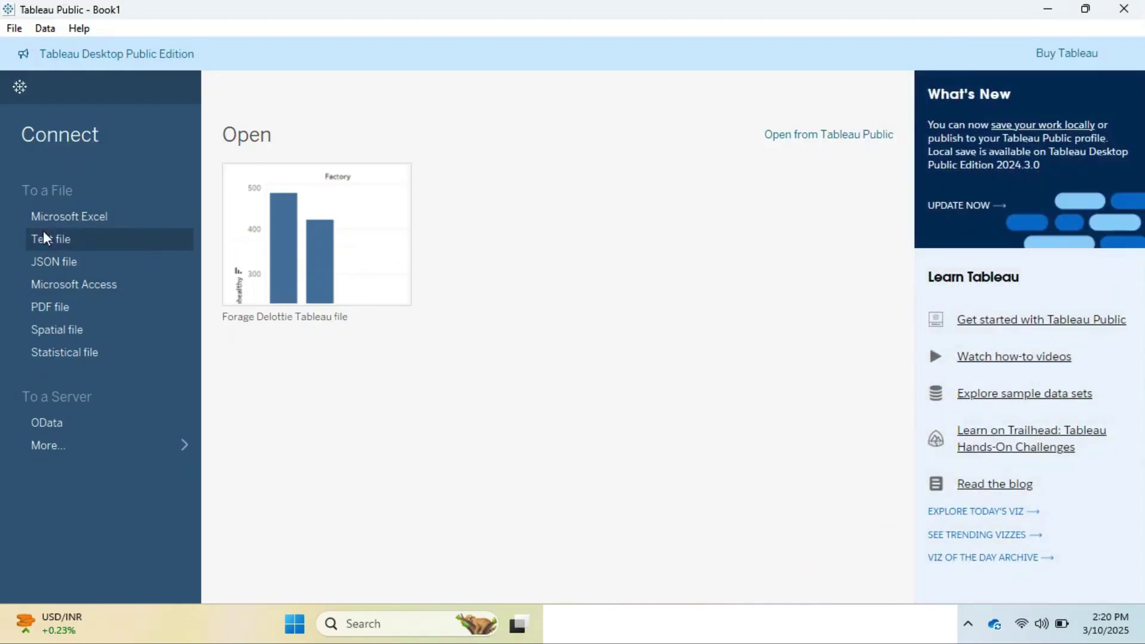
left_click(50, 260)
left_click(544, 255)
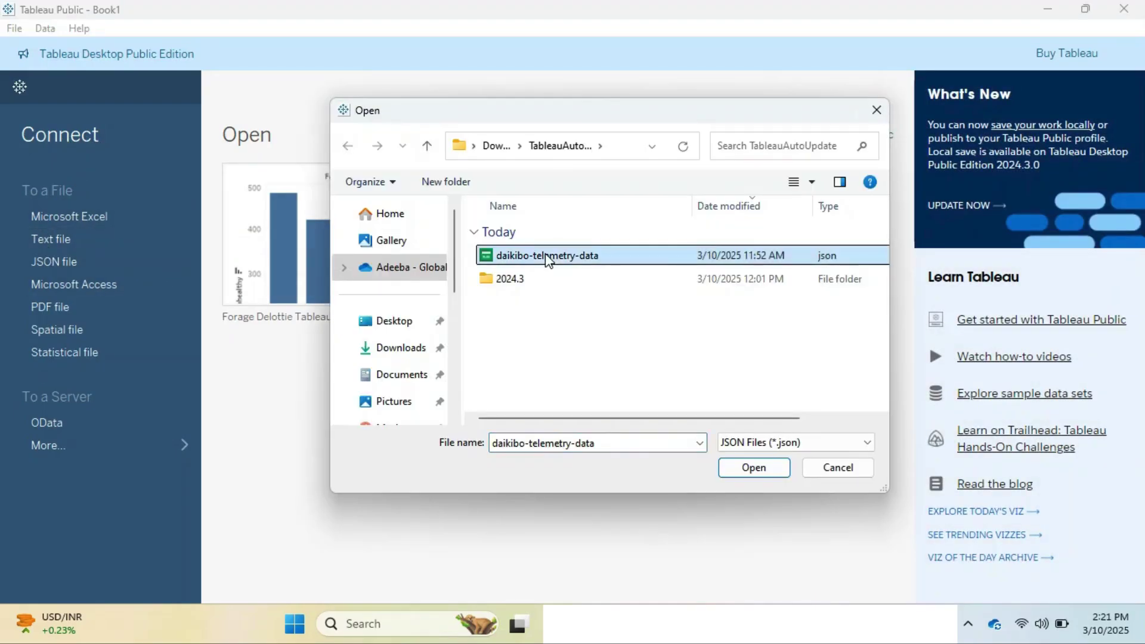
Open daikibo-telemetry-data with the location schema level included, loading 11 fields and 160704 rows.
left_click(753, 467)
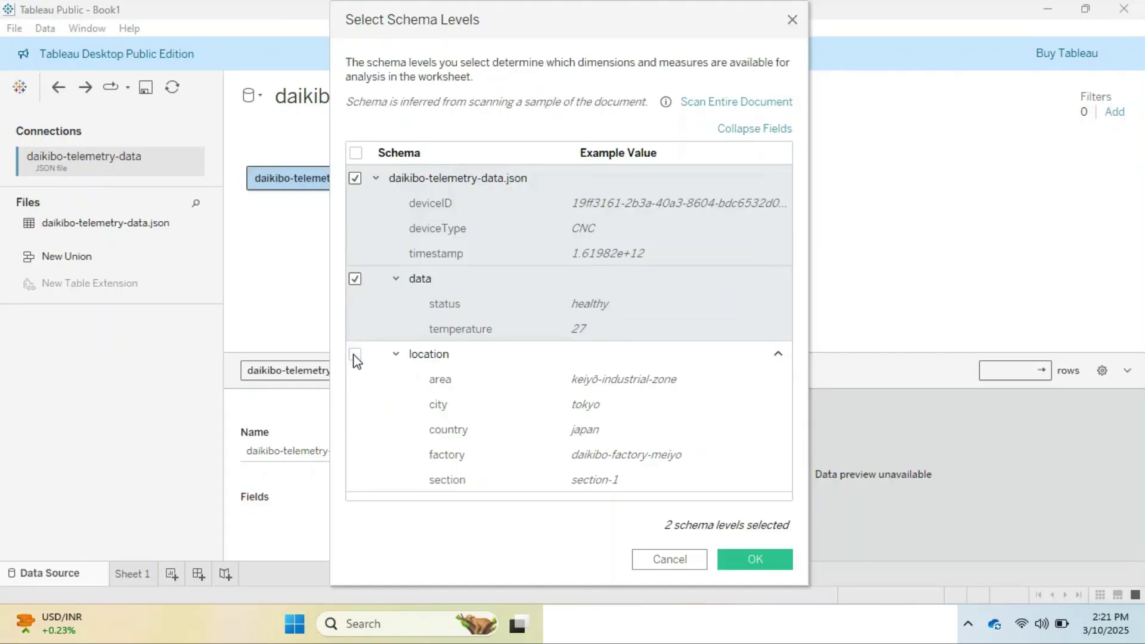
left_click(355, 355)
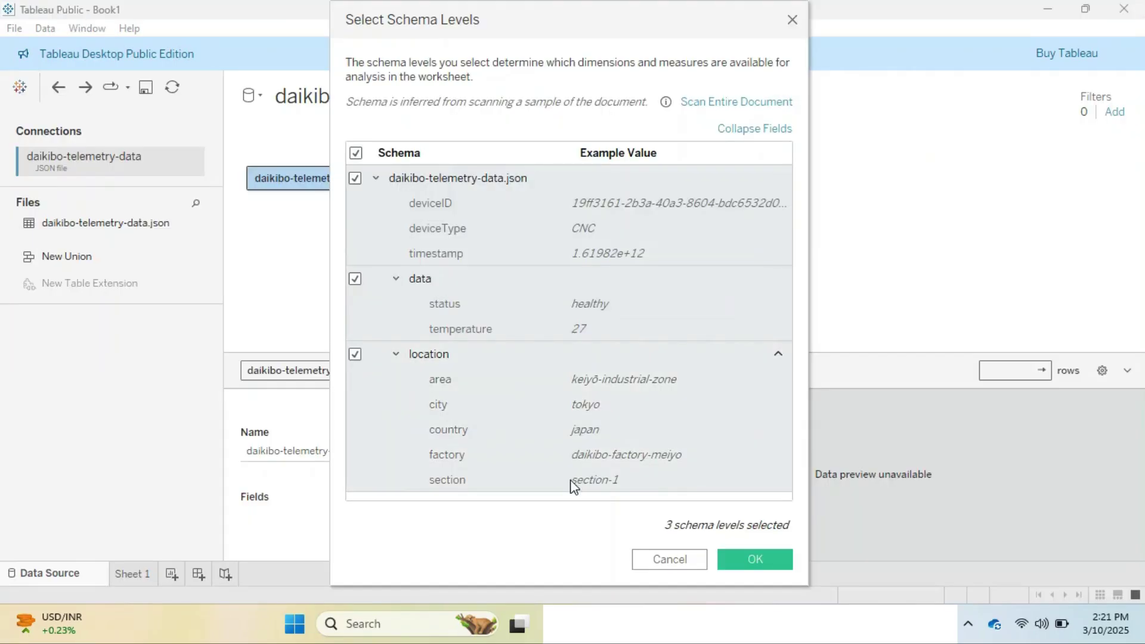
left_click(754, 561)
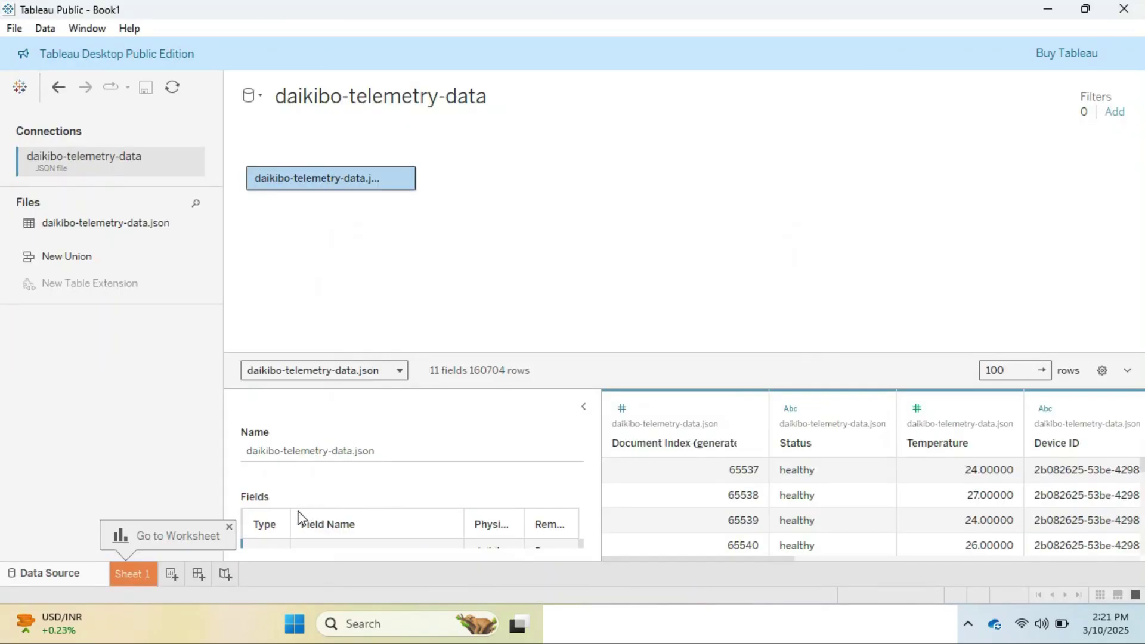
left_click(230, 528)
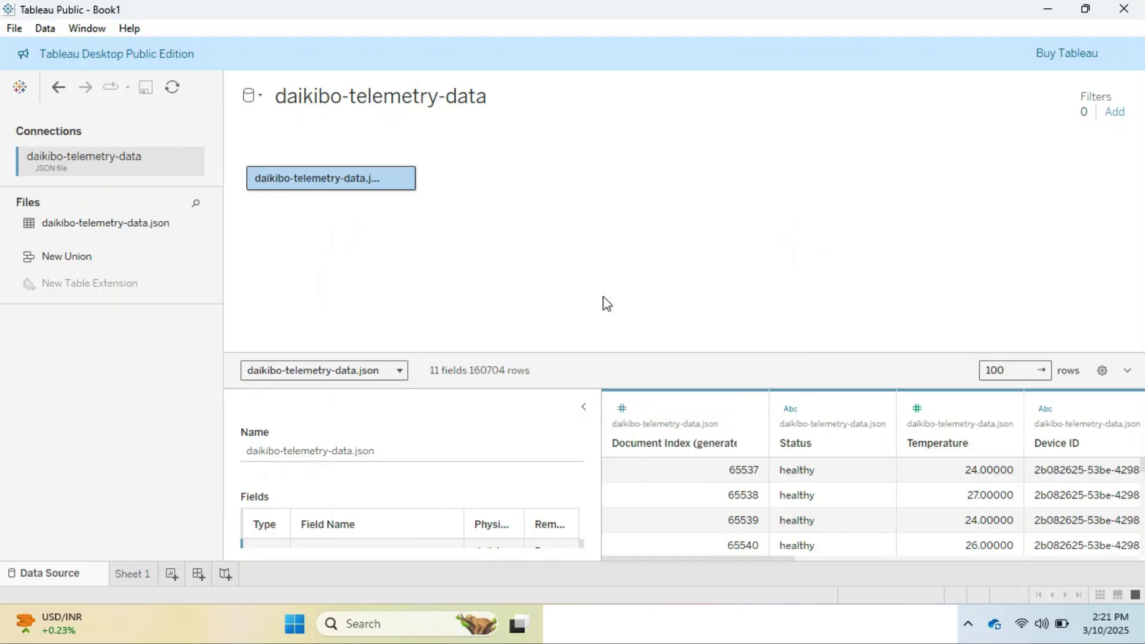
left_click_drag(593, 353, 592, 148)
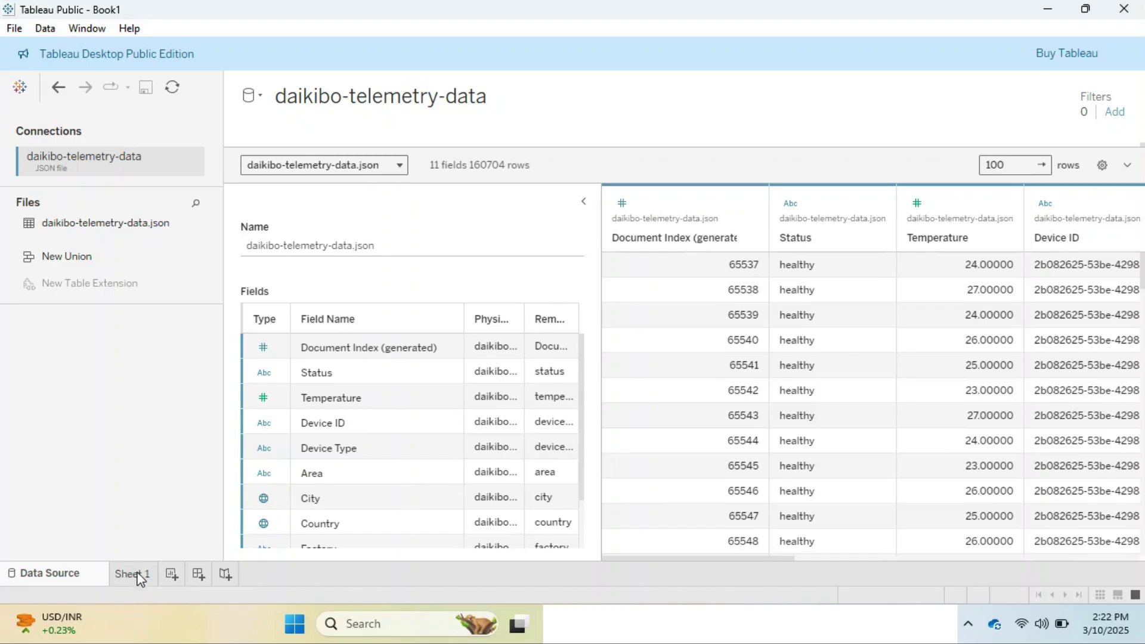
On Sheet 1, open the daikibo-telemetry-data measure's options to create a calculated field.
left_click(139, 573)
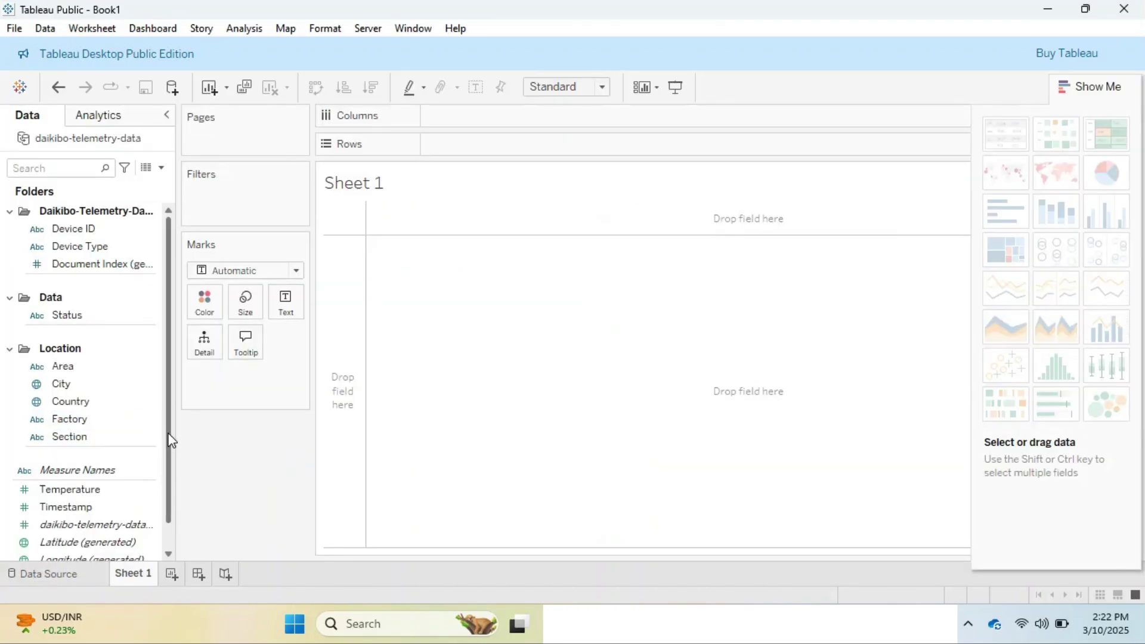
scroll(169, 440, "down", 2)
left_click(152, 491)
left_click(152, 493)
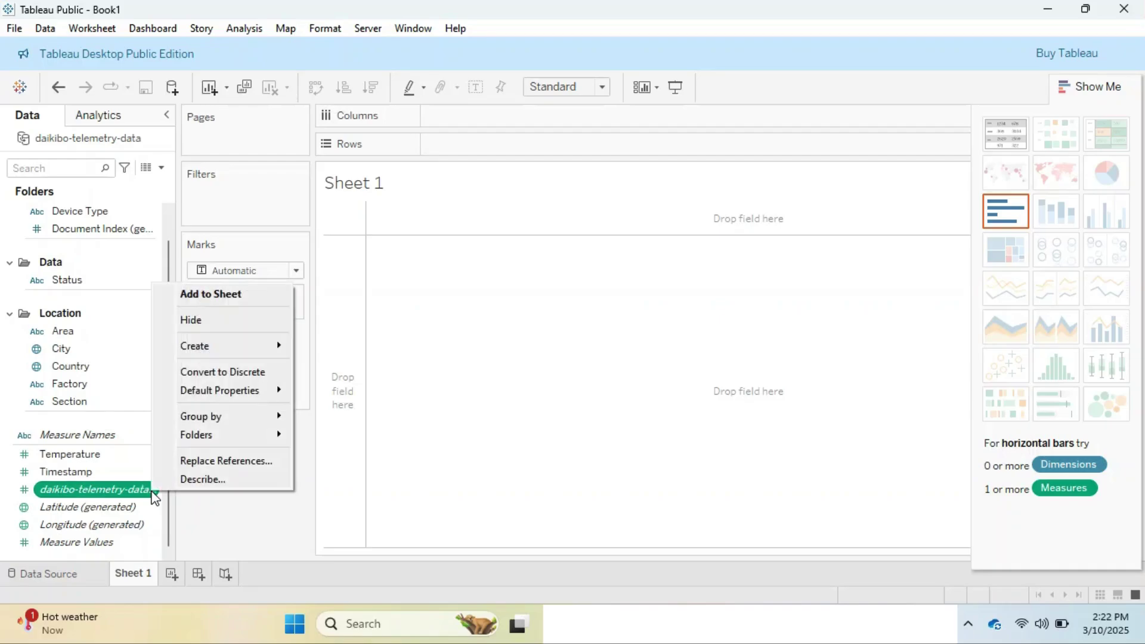
Start a new calculated field and name it Unhealthy.
mouse_move(245, 351)
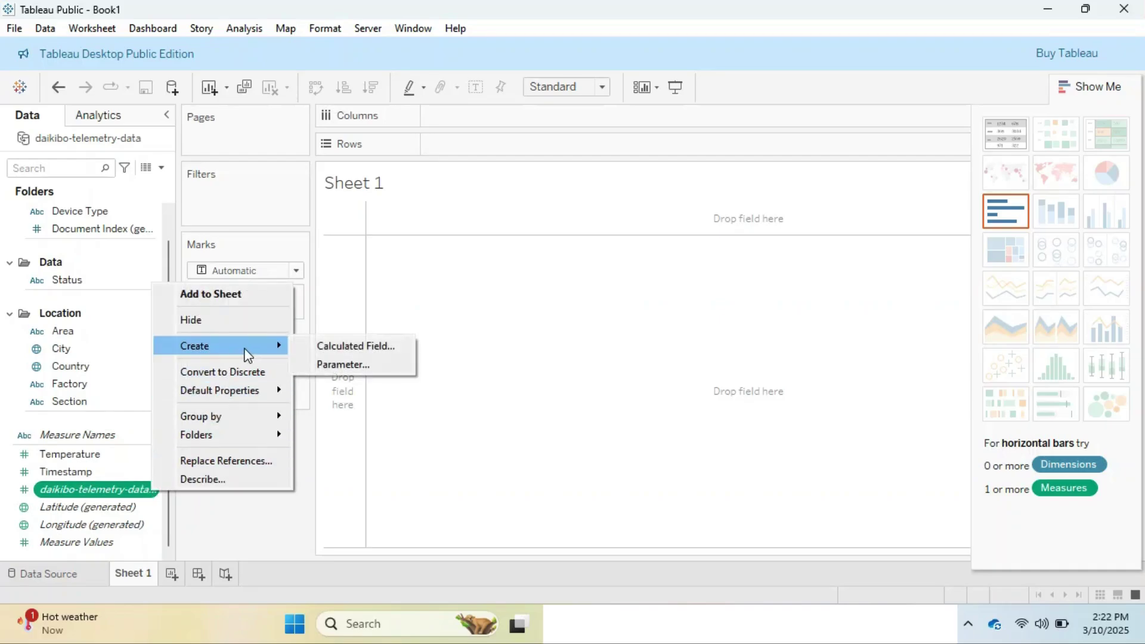
left_click(323, 345)
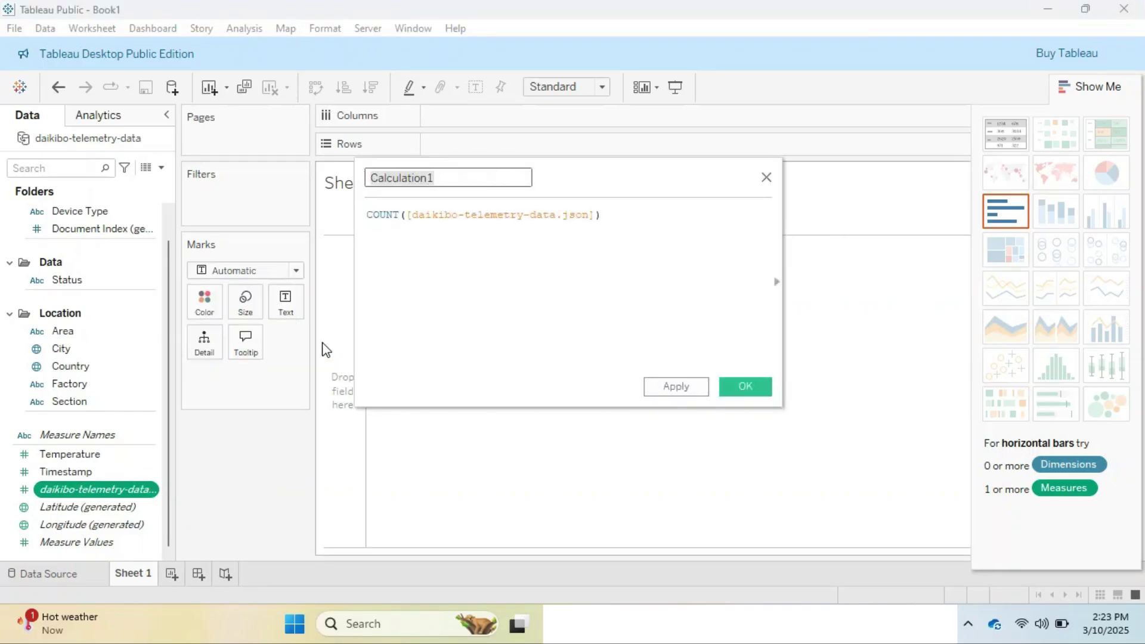
key("BackSpace")
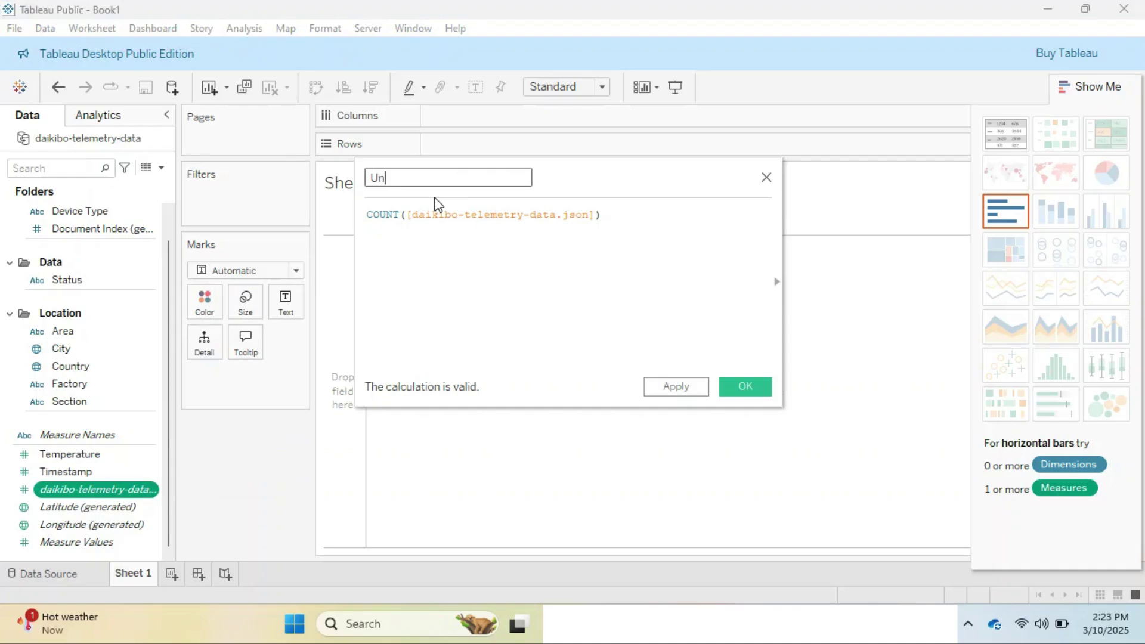
type("Unhealthy")
Replace its formula with IF [Status] = "unhealthy" THEN 10 ELSE 0 END and save it.
left_click_drag(634, 219, 301, 226)
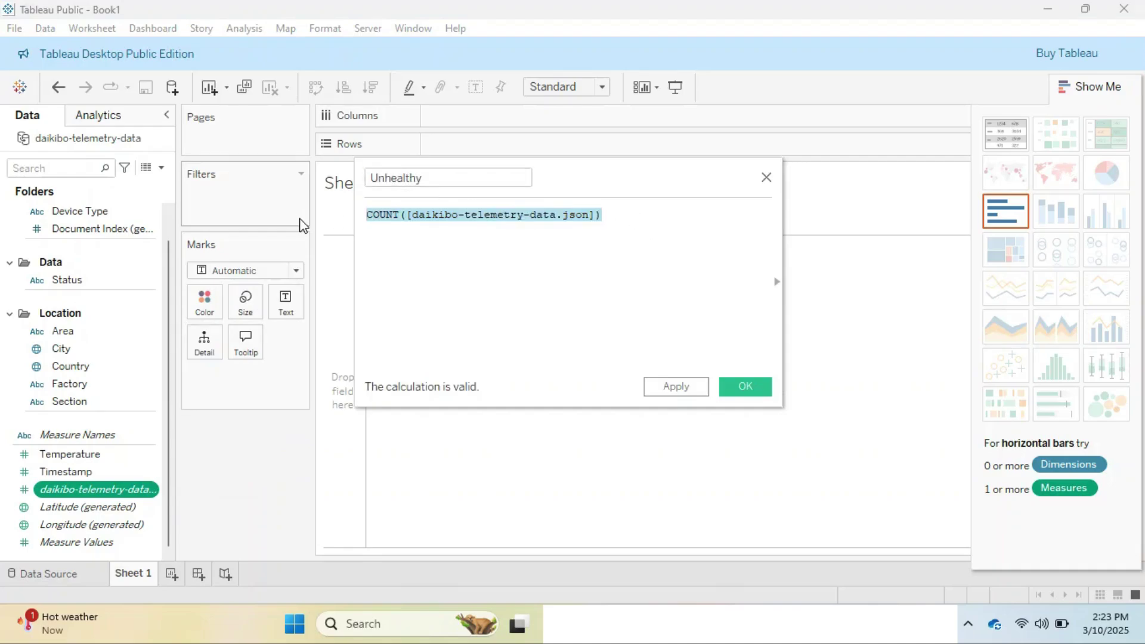
key("BackSpace")
type("If ")
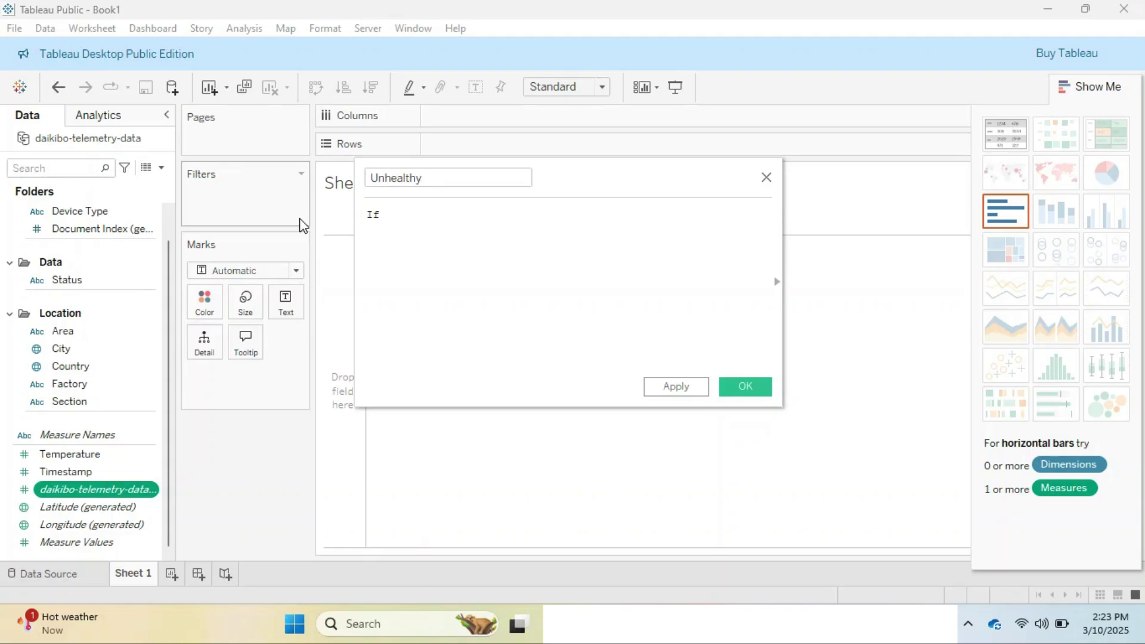
type("[st")
key("Return")
type("= \"unhealthy\" THEN")
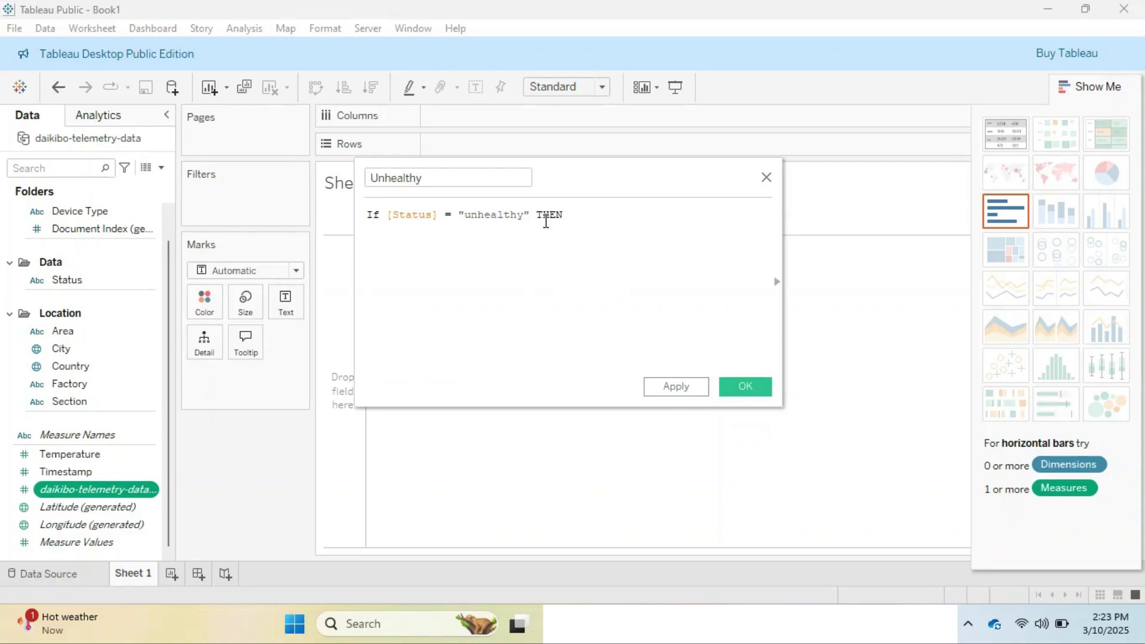
type(" 10 E")
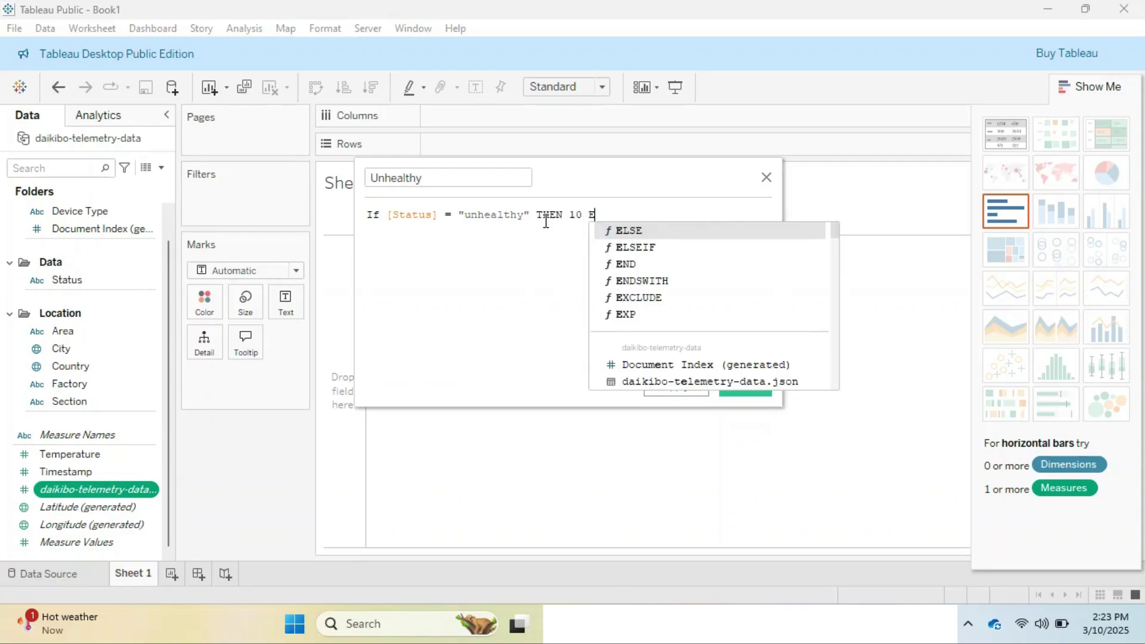
key("Return")
type("0")
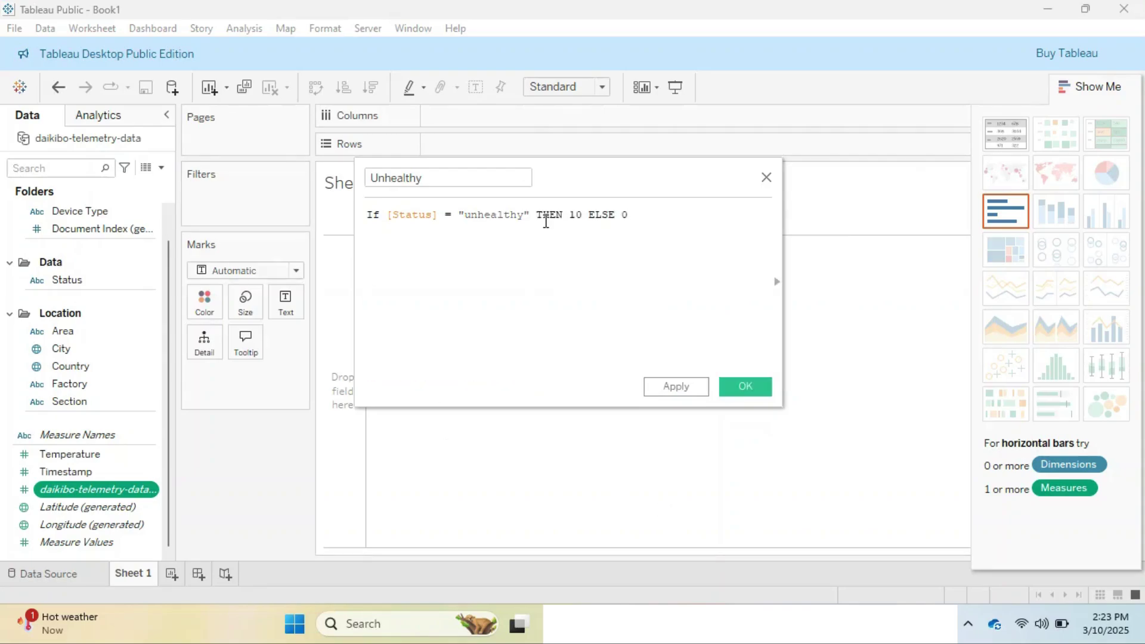
type(" E")
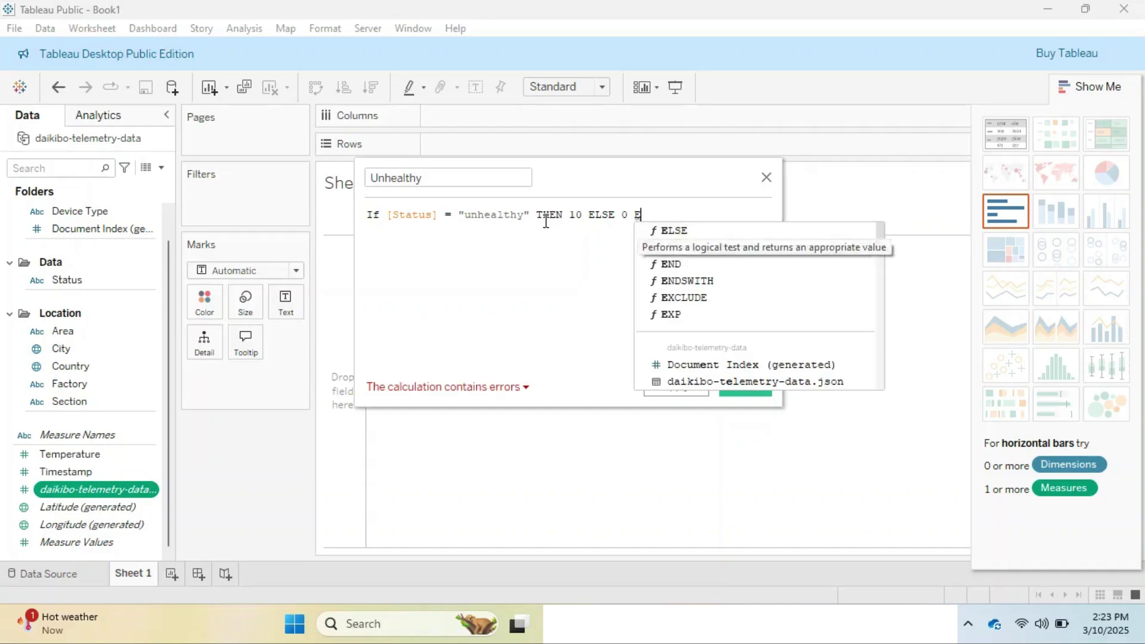
type("N")
key("Return")
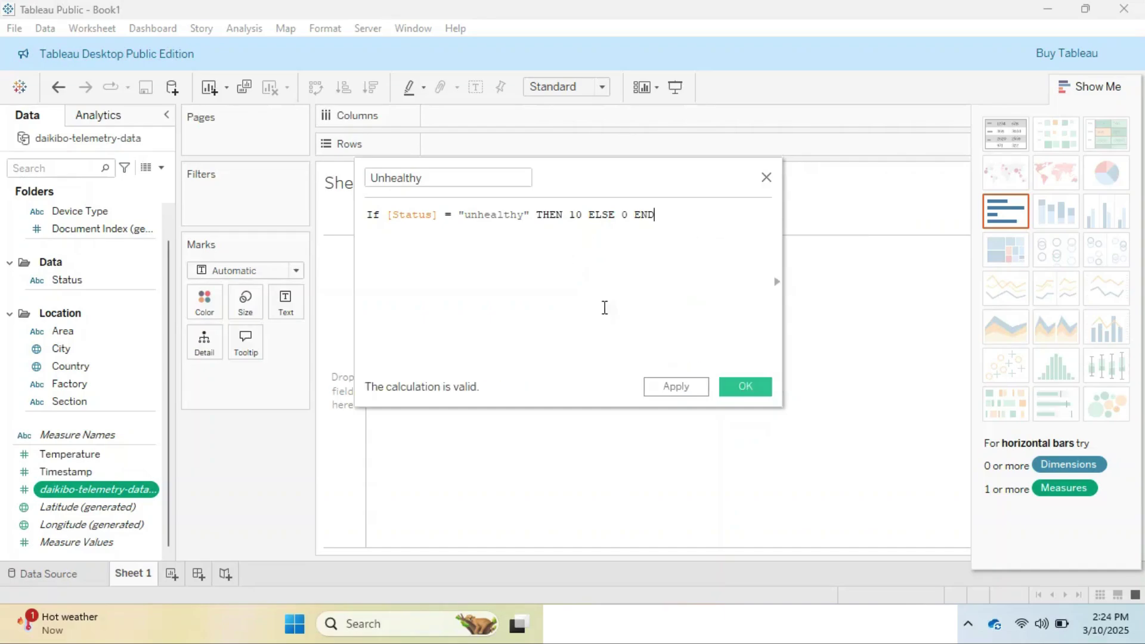
left_click(735, 381)
key("alt+Tab")
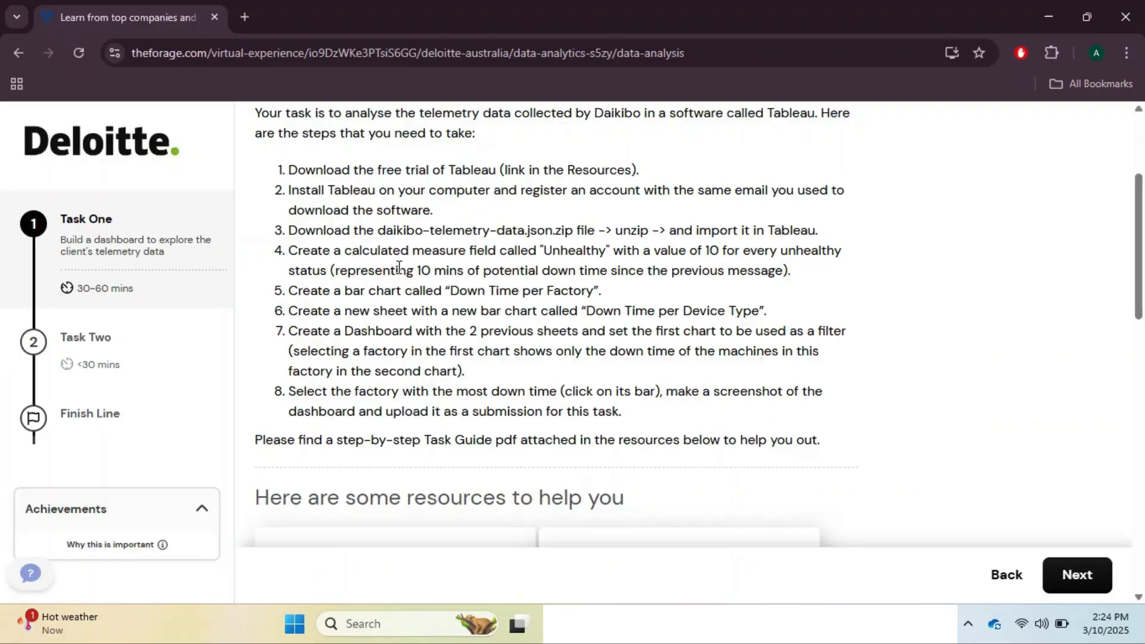
Build a bar chart of summed Unhealthy per Factory on Sheet 1, sorted descending.
key("alt+Tab")
left_click(88, 386, "ctrl")
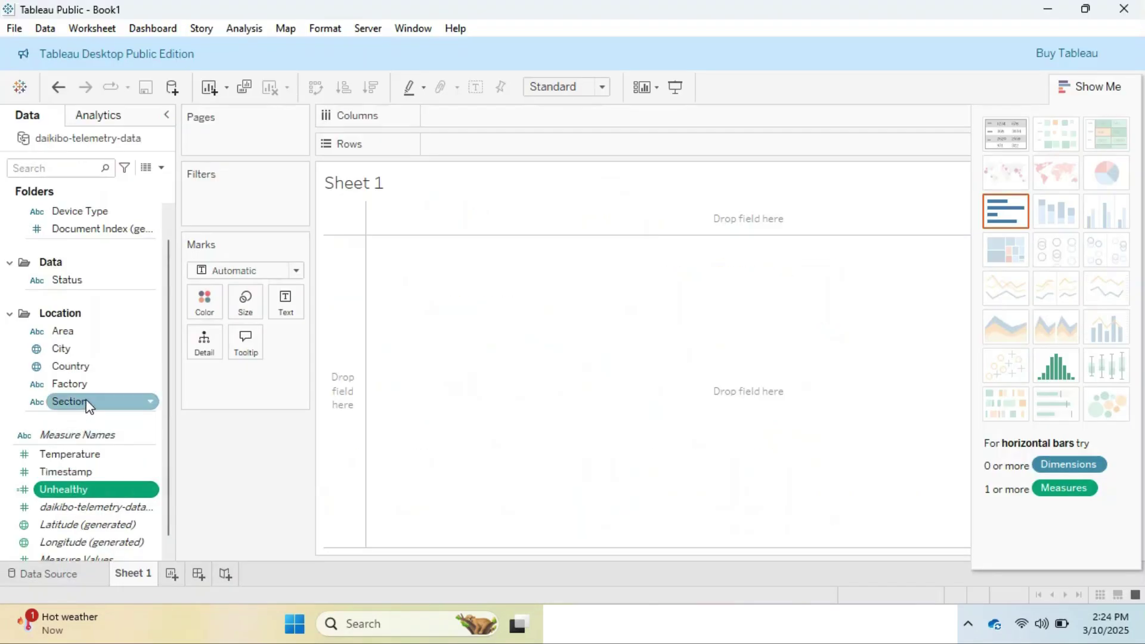
left_click_drag(87, 390, 464, 123)
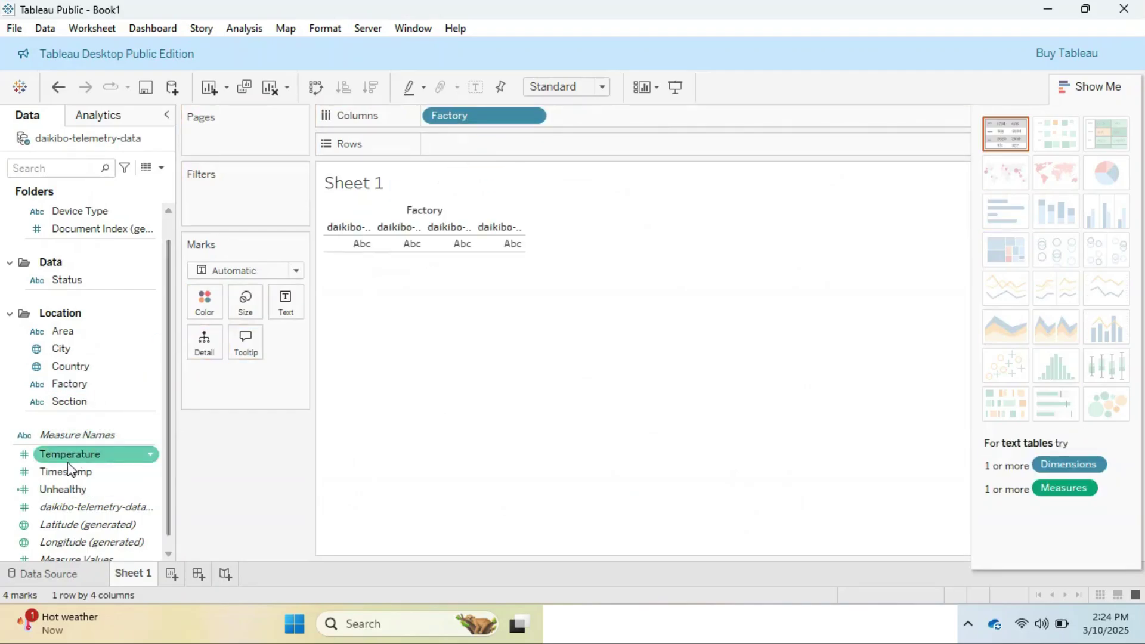
left_click_drag(76, 490, 446, 141)
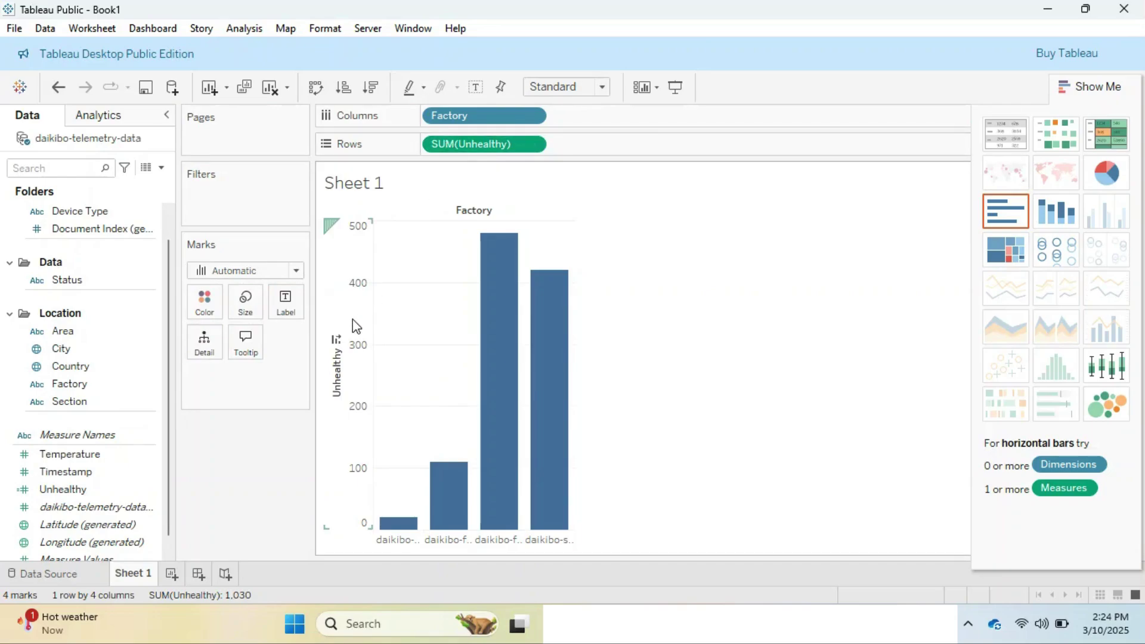
left_click(336, 341)
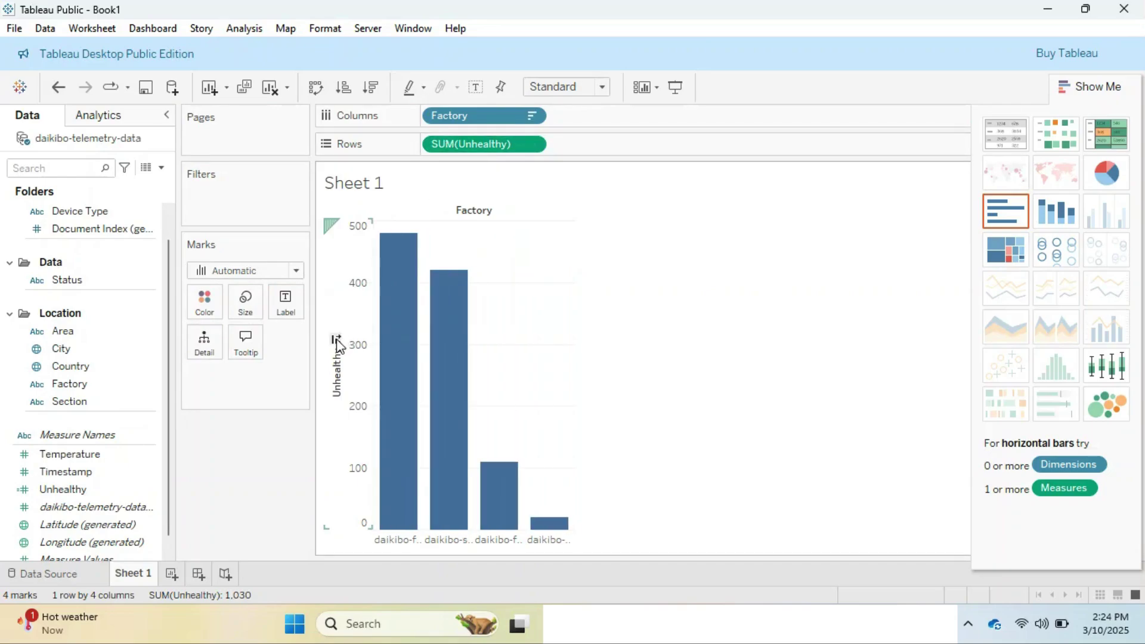
Retitle the chart 'Down Time Per Factory', check the Forage task, and return to Tableau.
double_click(380, 185)
type("Down Time Per Factory")
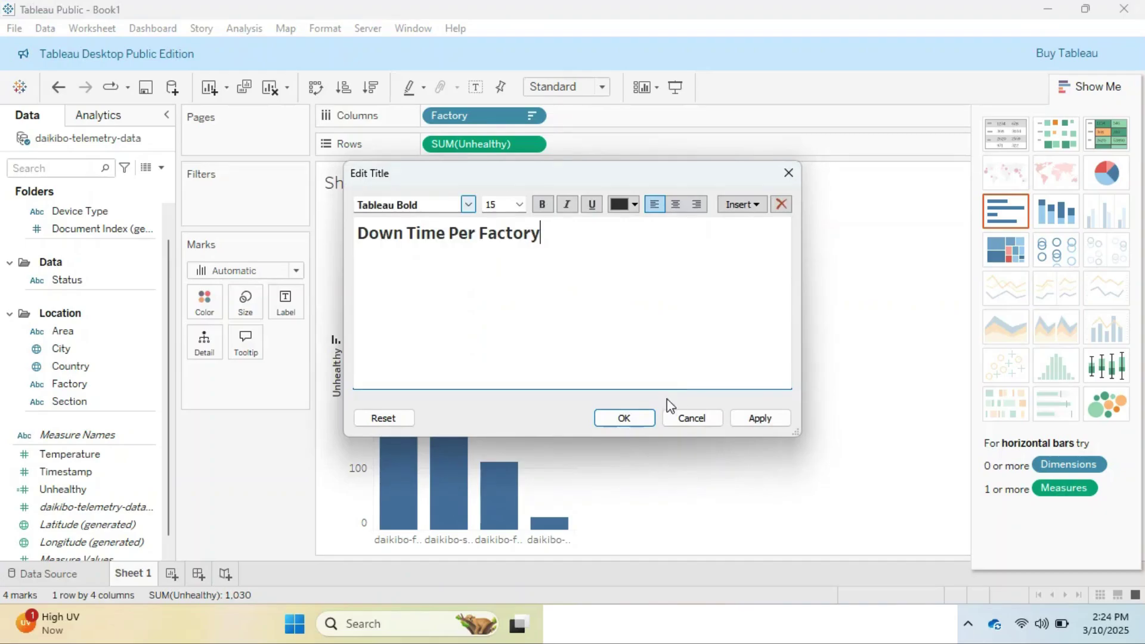
left_click(629, 417)
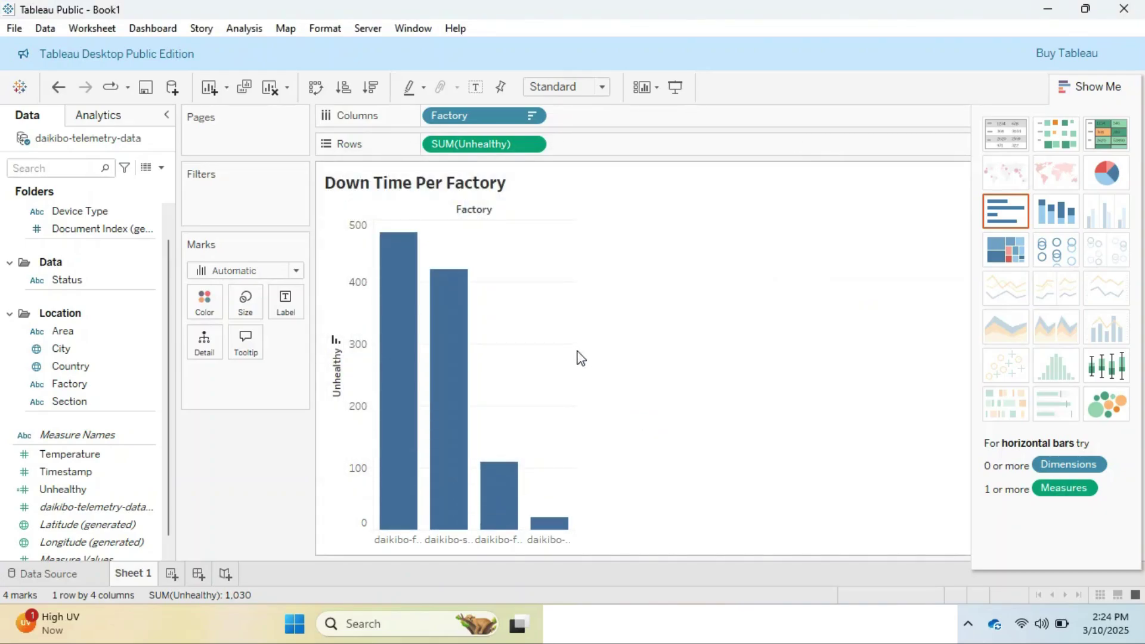
key("alt+Tab")
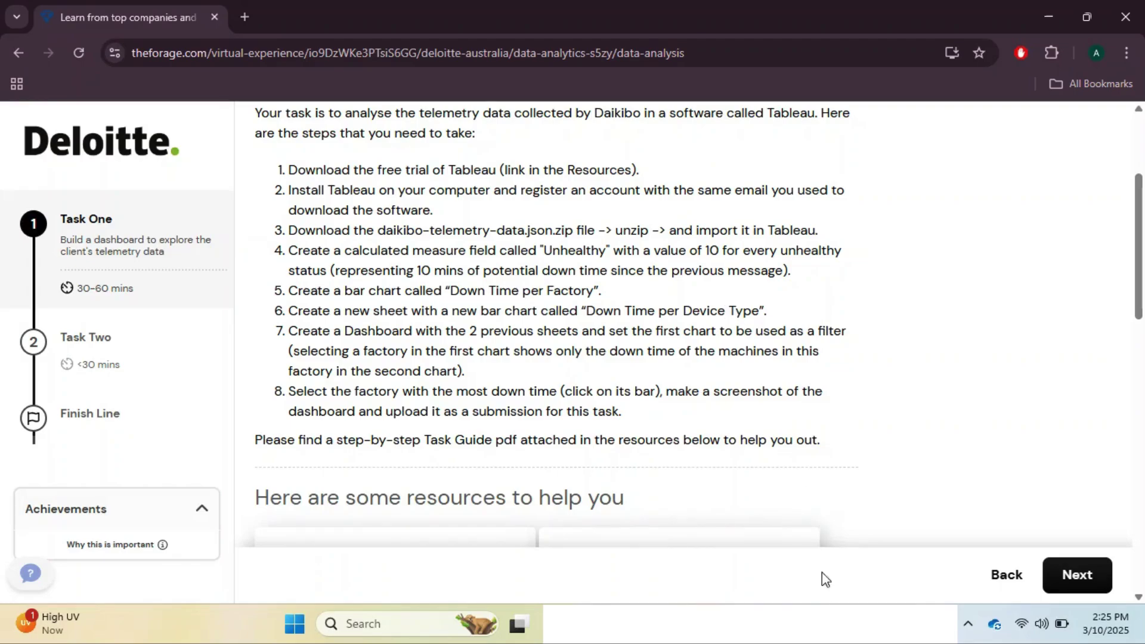
left_click(846, 624)
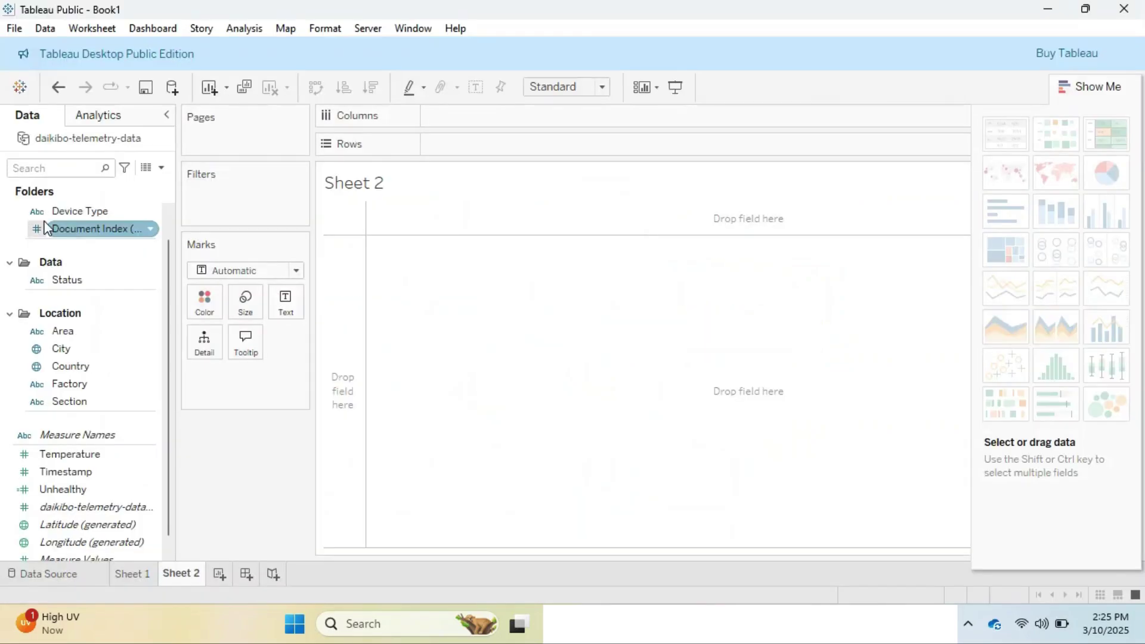
Build a bar chart of summed Unhealthy per Device Type on Sheet 2, sorted descending.
scroll(167, 252, "up", 2)
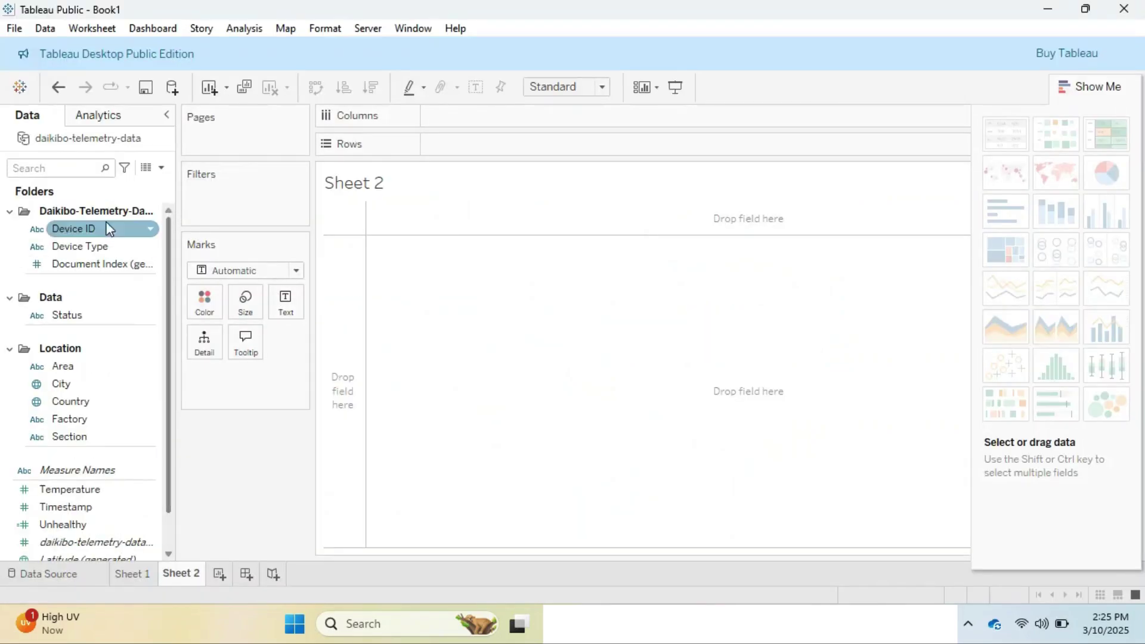
left_click(76, 248)
mouse_move(75, 247)
left_mouse_down()
mouse_move(241, 224)
mouse_move(417, 126)
mouse_move(459, 120)
left_mouse_up()
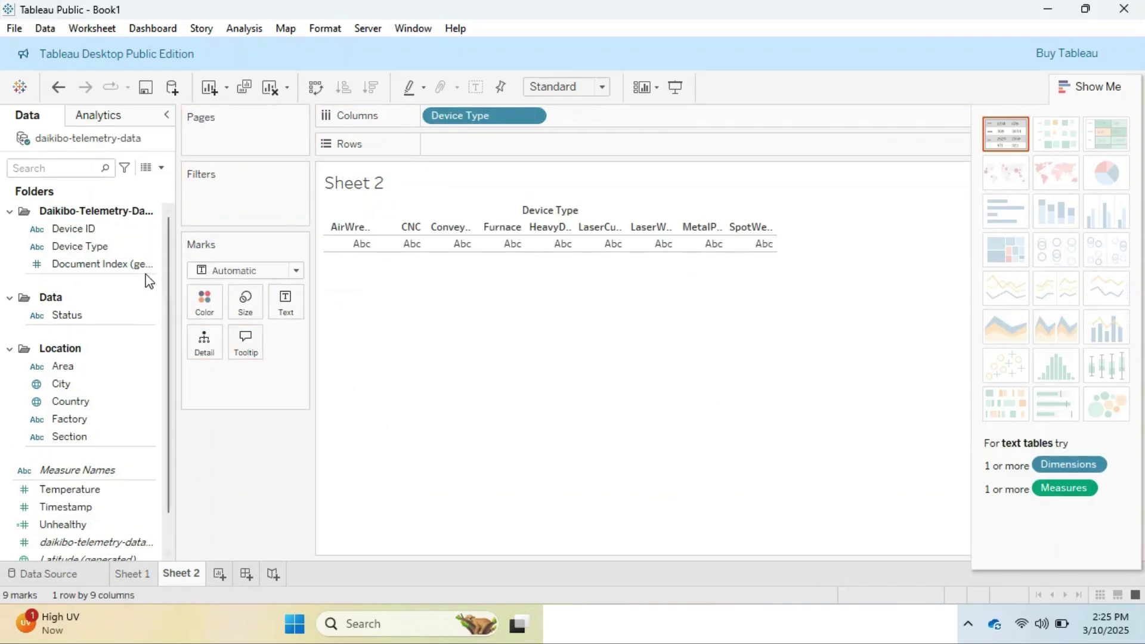
left_click(59, 524)
left_click_drag(58, 524, 463, 145)
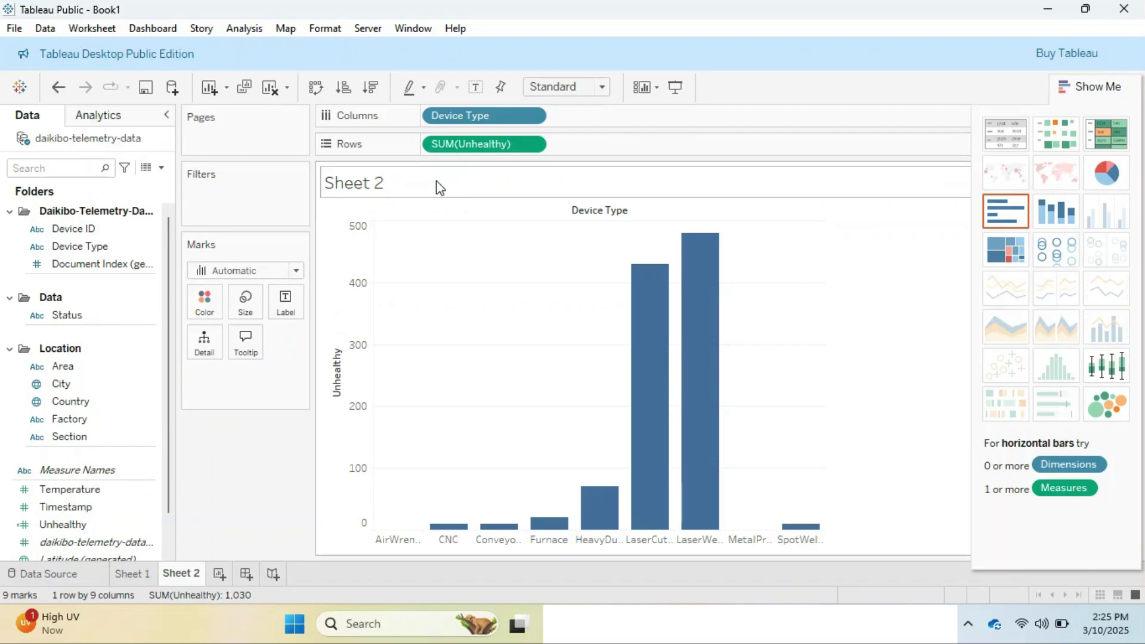
left_click(335, 341)
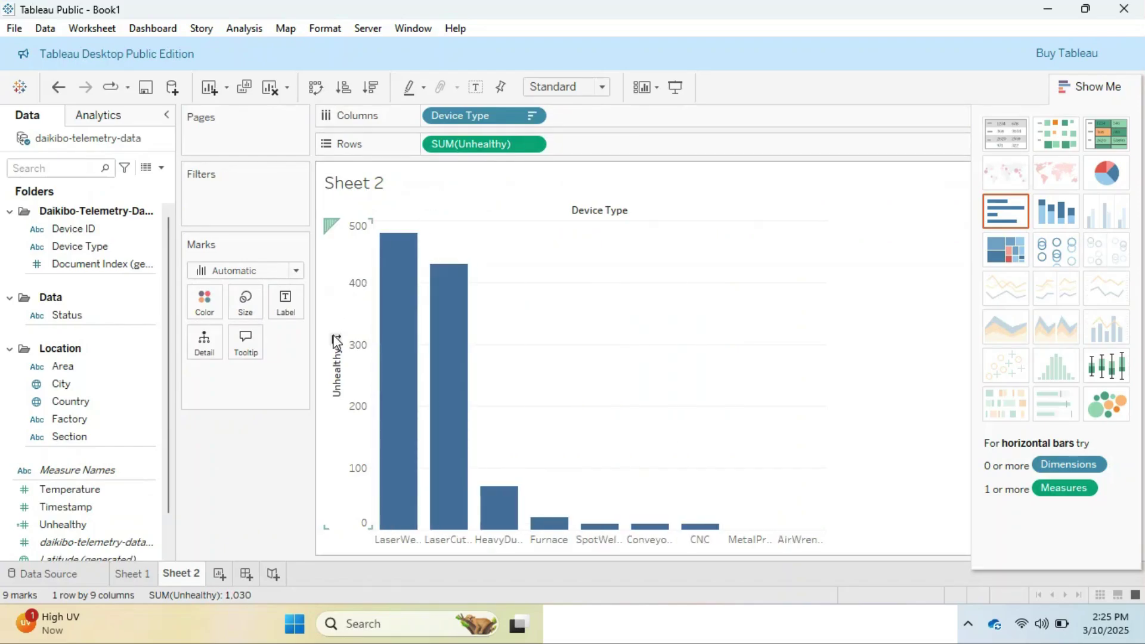
Retitle the chart 'Down Time Per Device Type' and check the Forage task instructions.
double_click(393, 184)
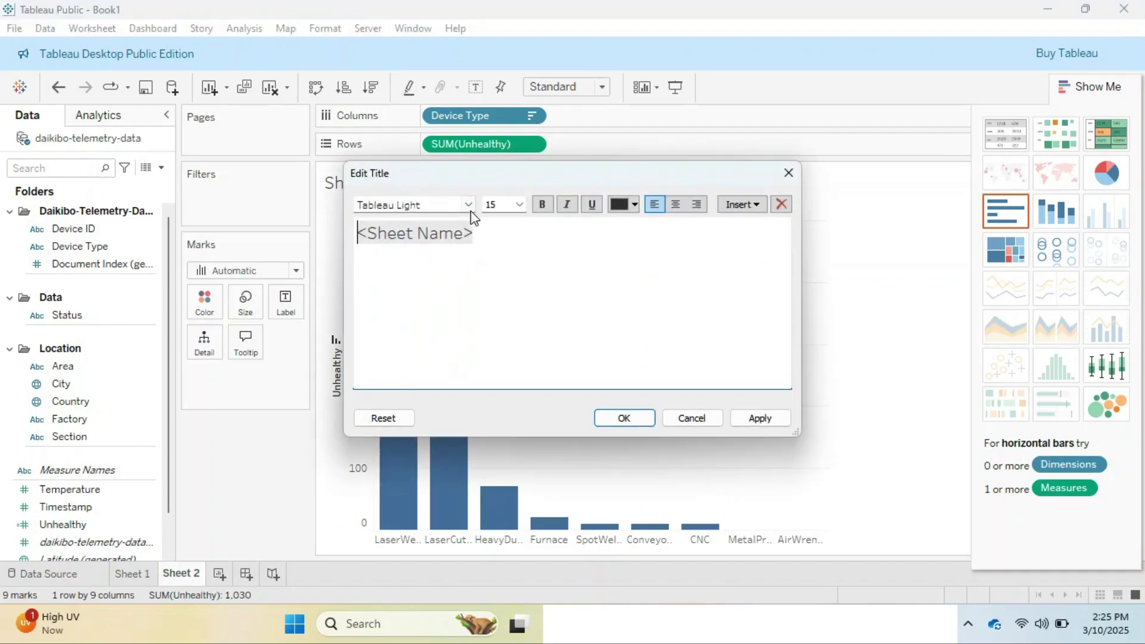
key("ctrl+a")
type("Down Time Per Device Type")
left_click(623, 419)
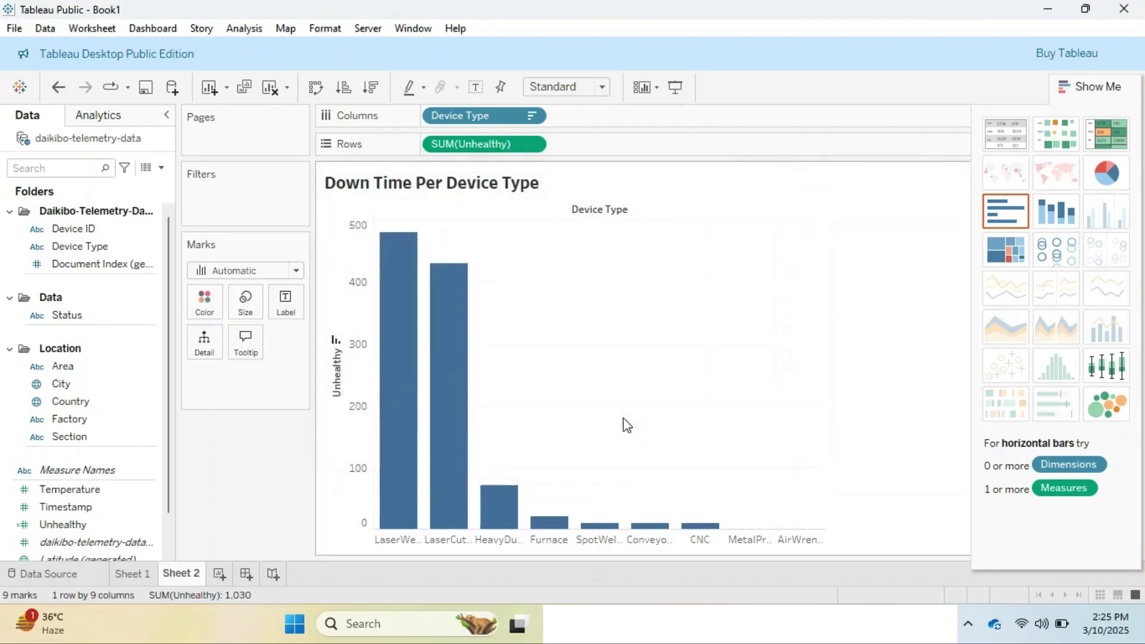
key("alt+Tab")
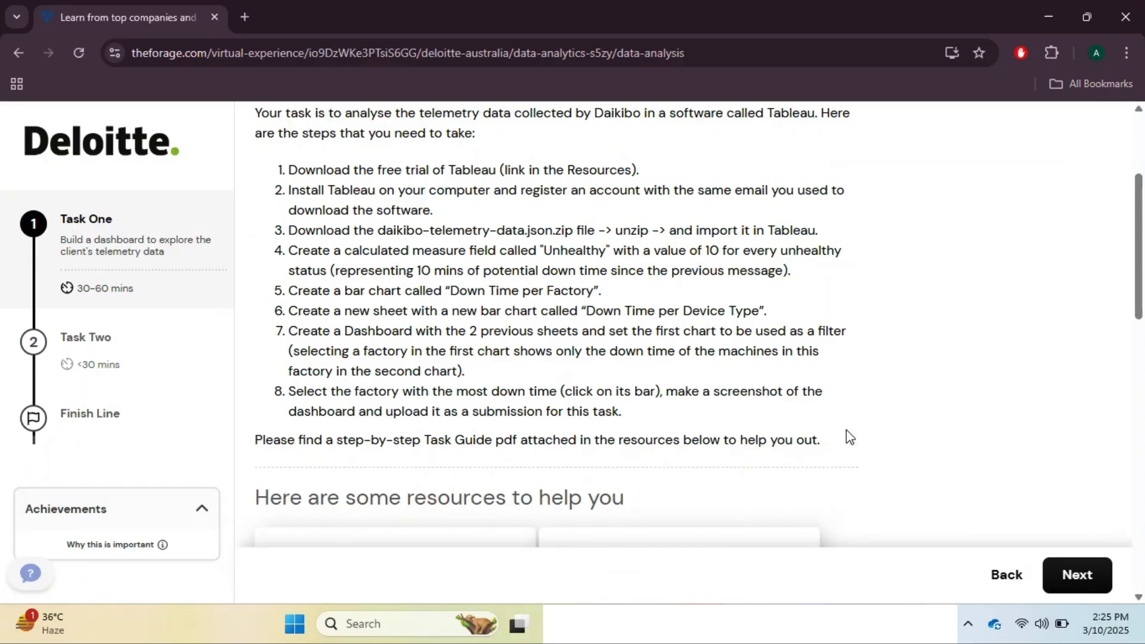
Place Sheet 1 and Sheet 2 side by side on Dashboard 1 and widen its size range to a 520x260 minimum.
key("alt+Tab")
left_click_drag(56, 313, 232, 269)
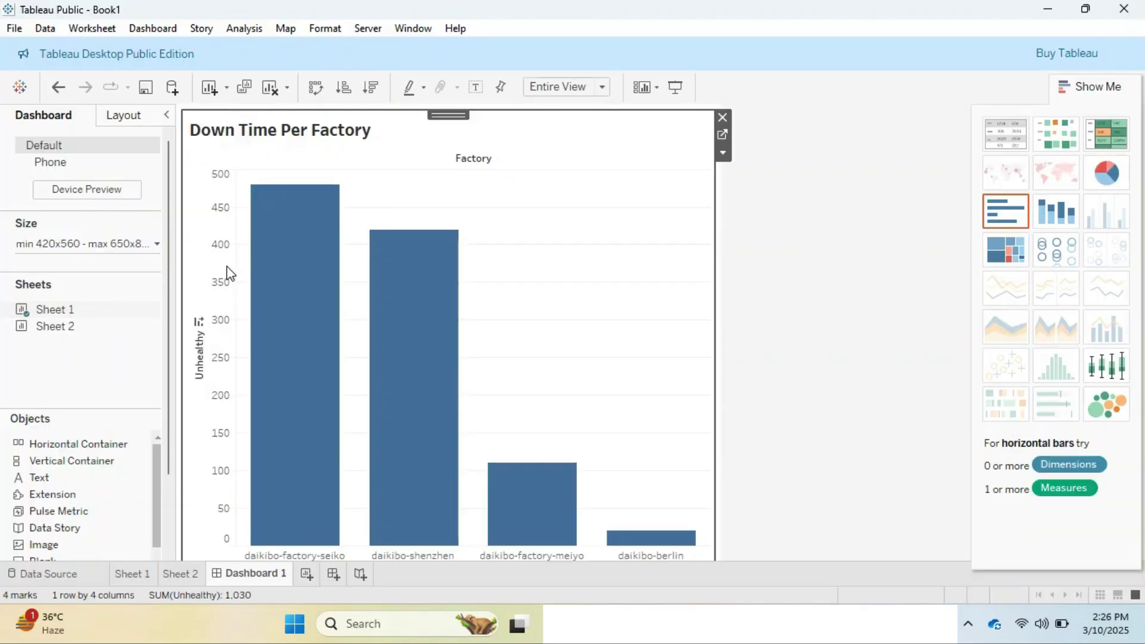
left_click_drag(55, 326, 555, 304)
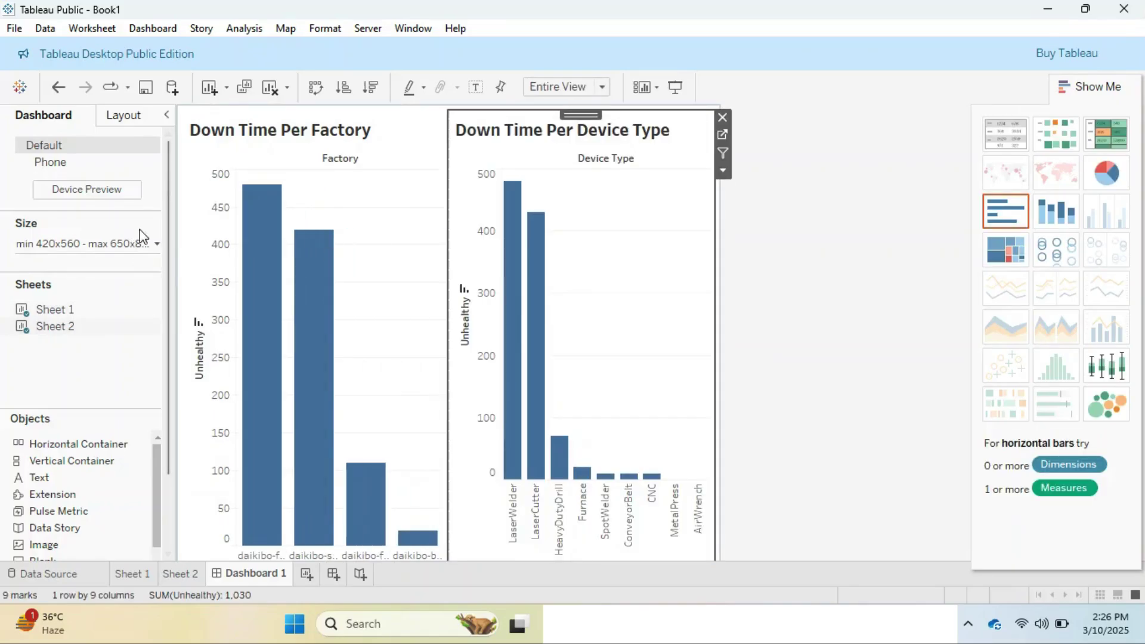
left_click(459, 148)
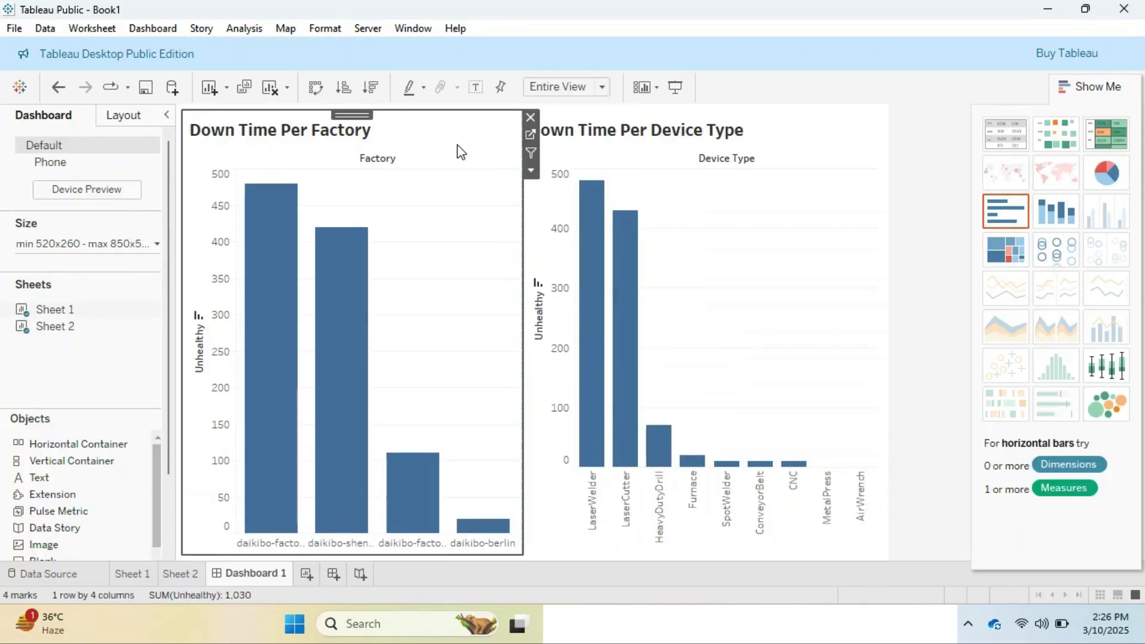
Use the factory chart as a filter, select daikibo-factory-seiko, and screenshot both charts.
left_click(532, 154)
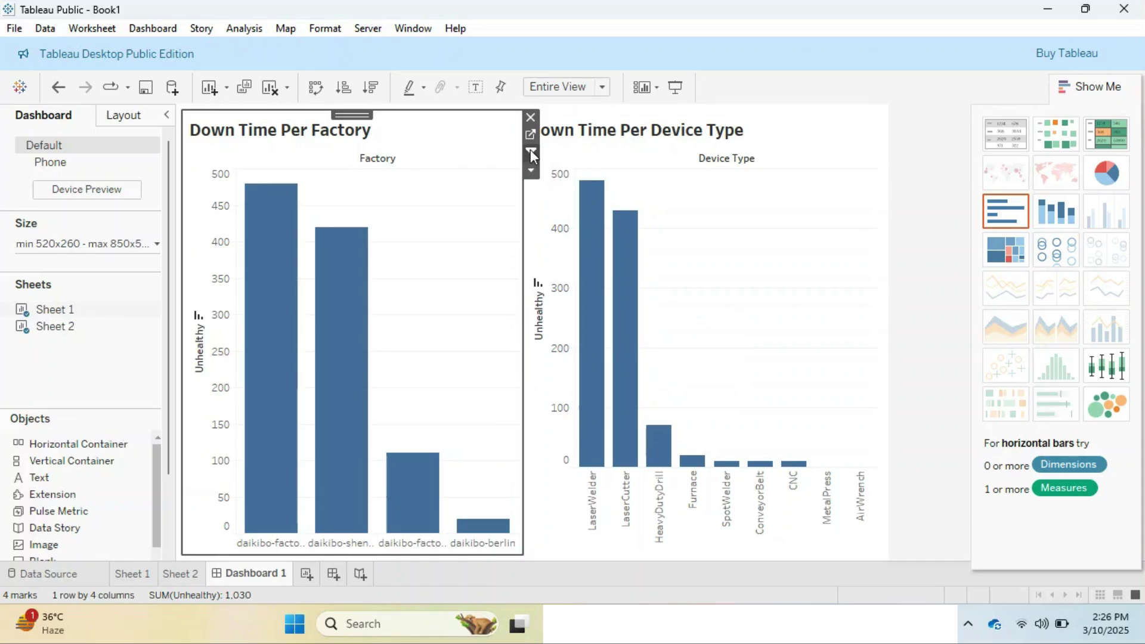
left_click(275, 220)
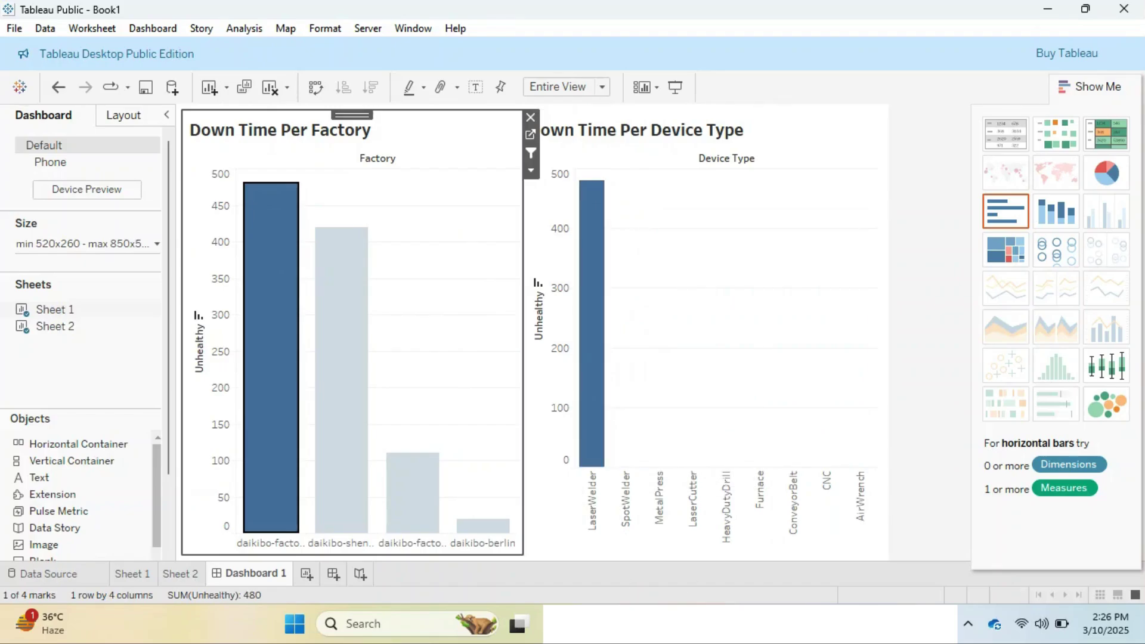
left_click(906, 375)
key("super+shift+s")
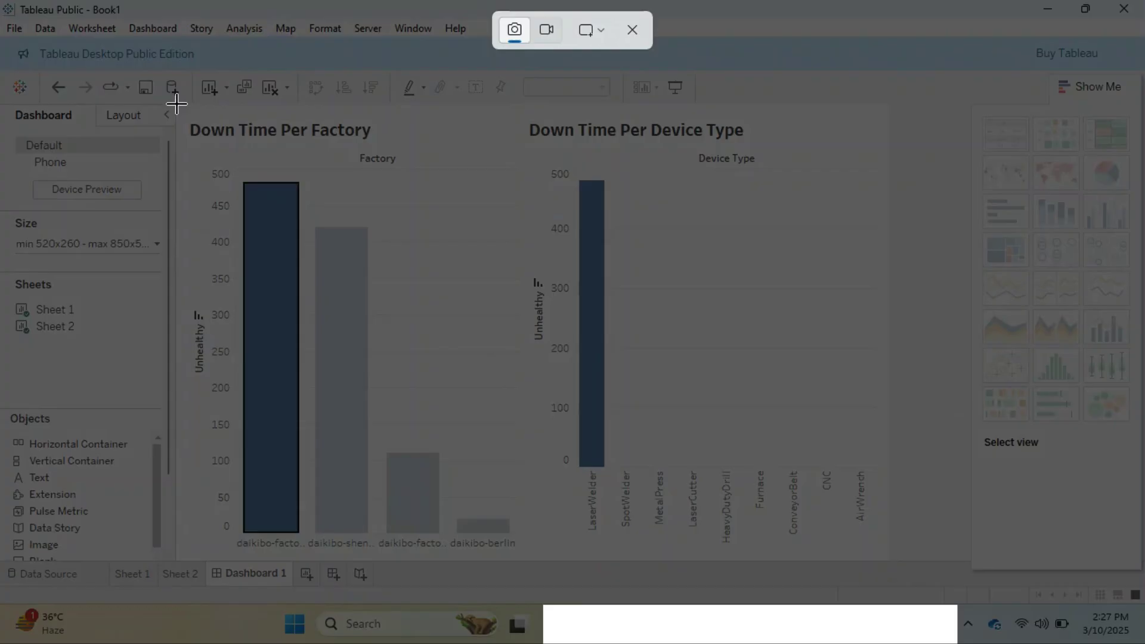
left_click_drag(176, 104, 893, 559)
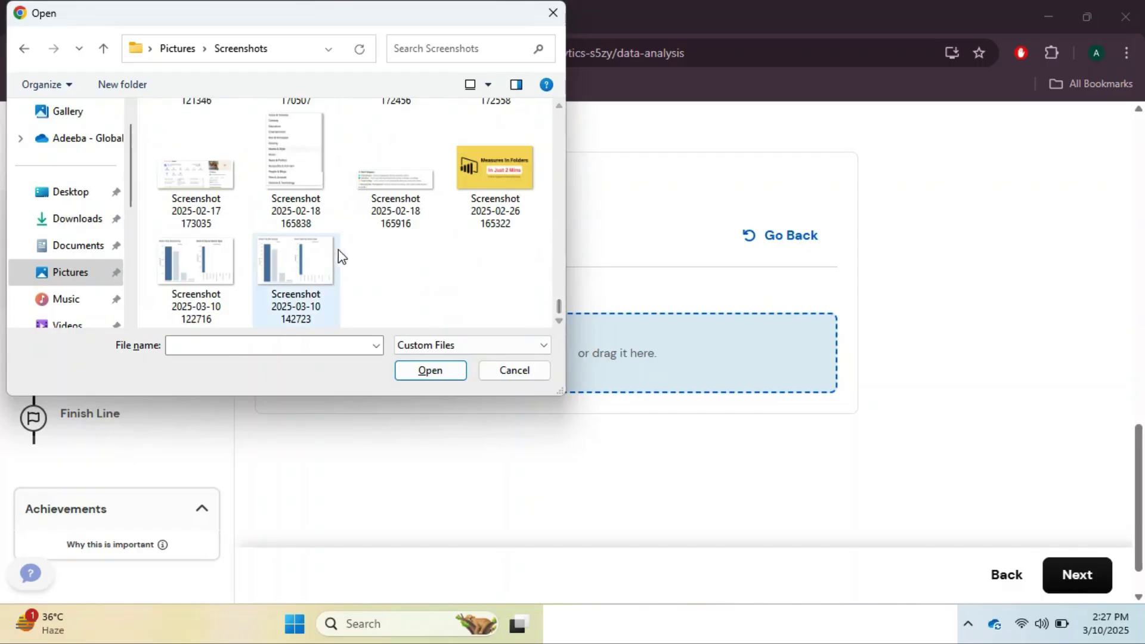
left_click(331, 253)
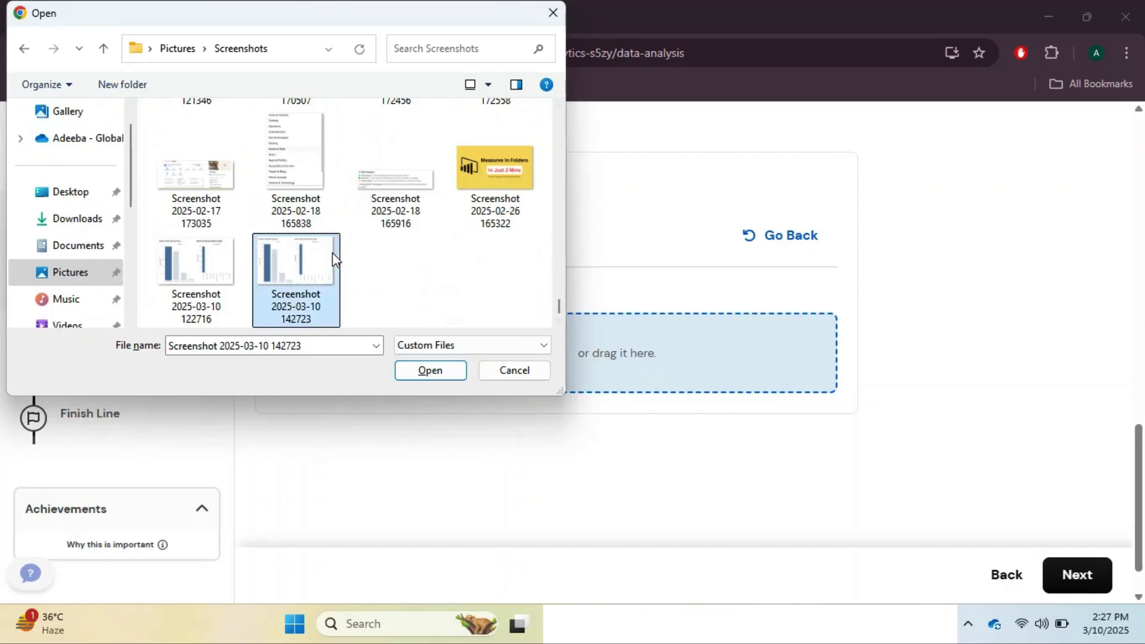
left_click(410, 379)
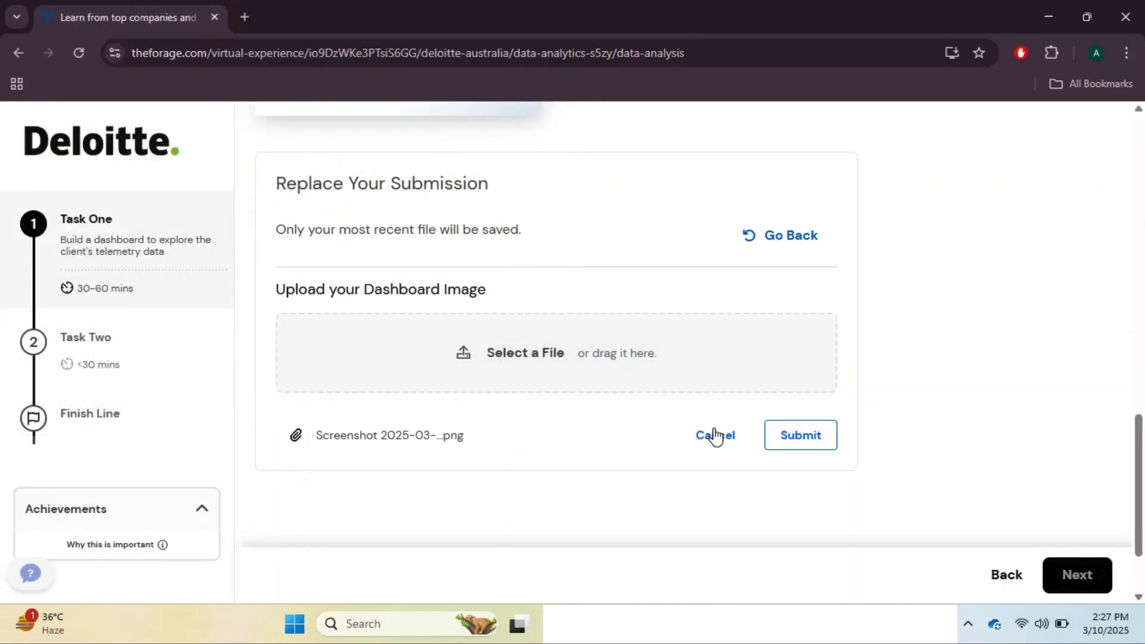
left_click(812, 433)
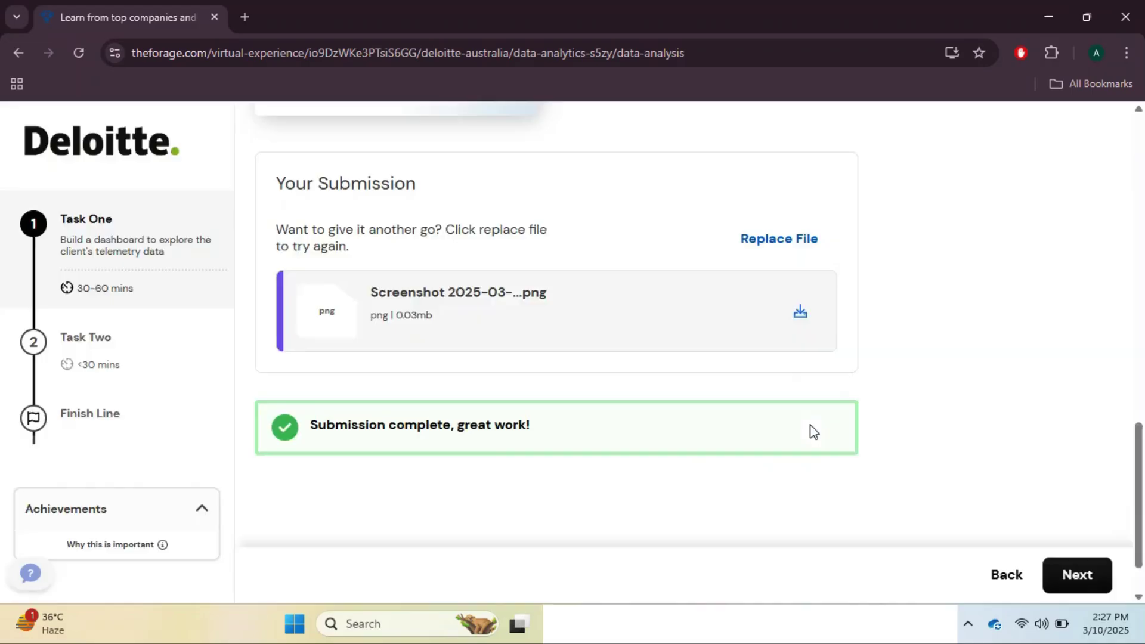
Continue past the Task One example answer toward Task Two.
left_click(1067, 578)
scroll(1067, 579, "down", 5)
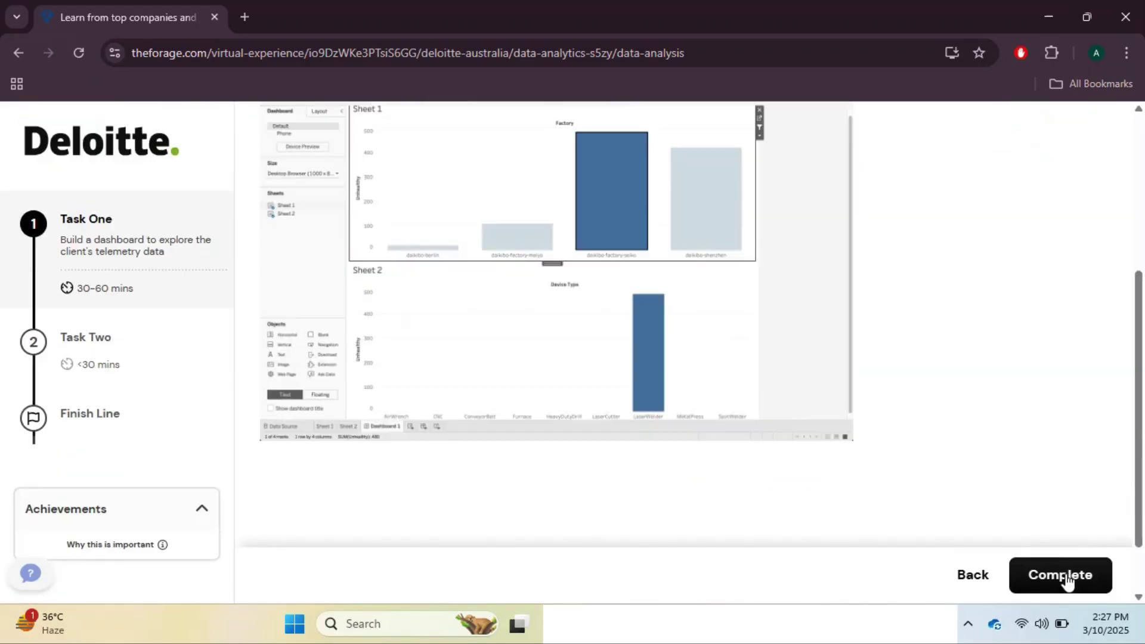
scroll(1140, 417, "down", 1)
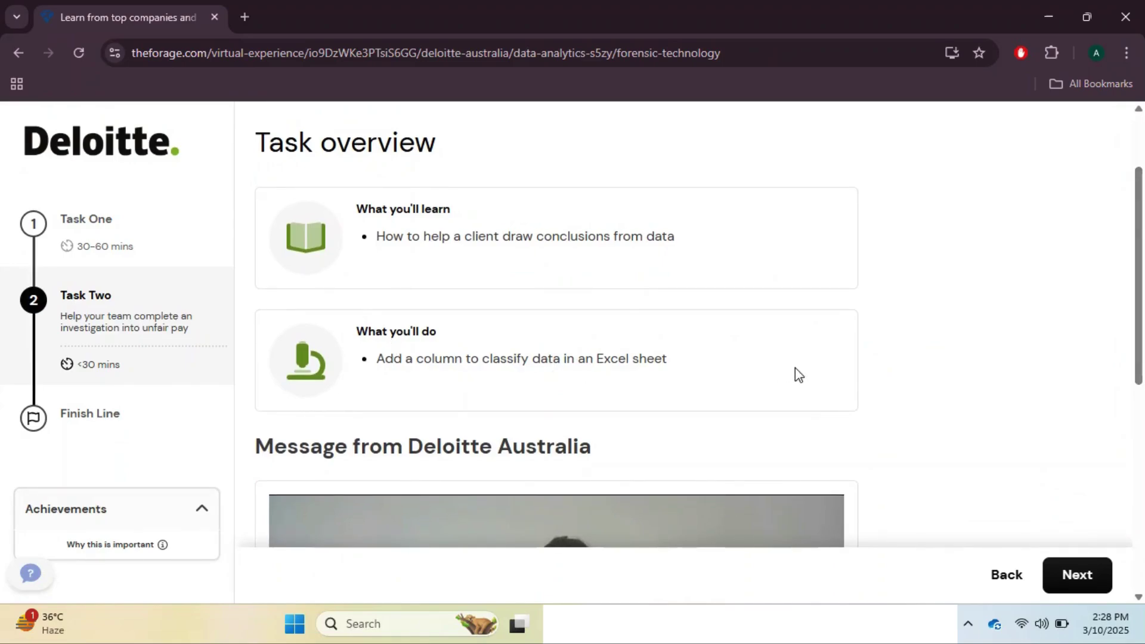
Advance from the Task Two overview to the background information.
scroll(1140, 345, "down", 5)
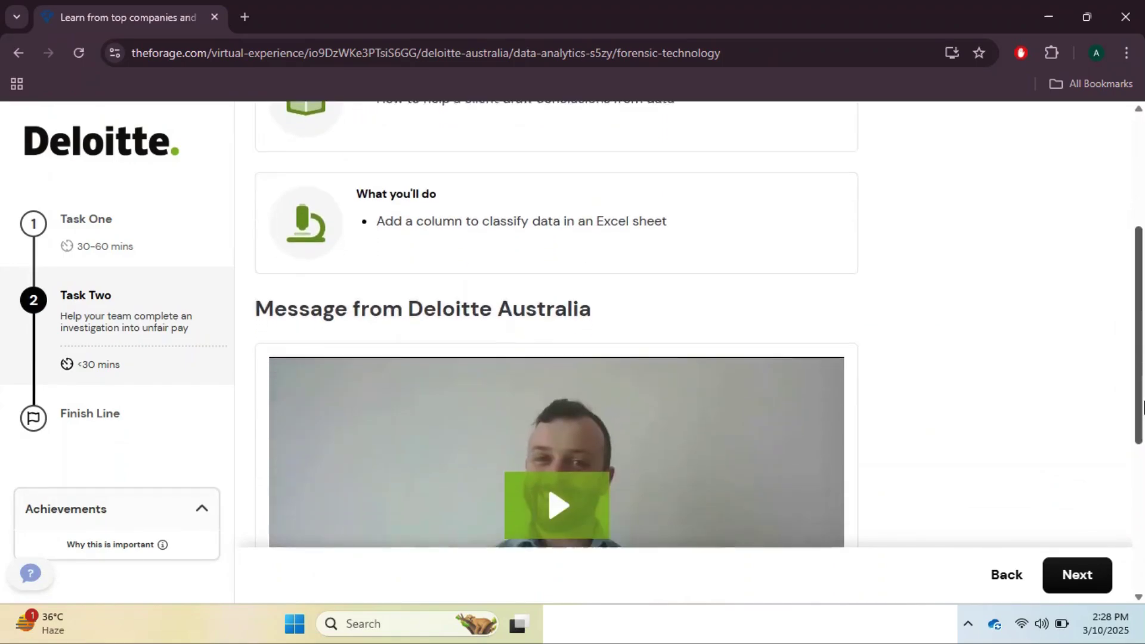
left_click(1077, 577)
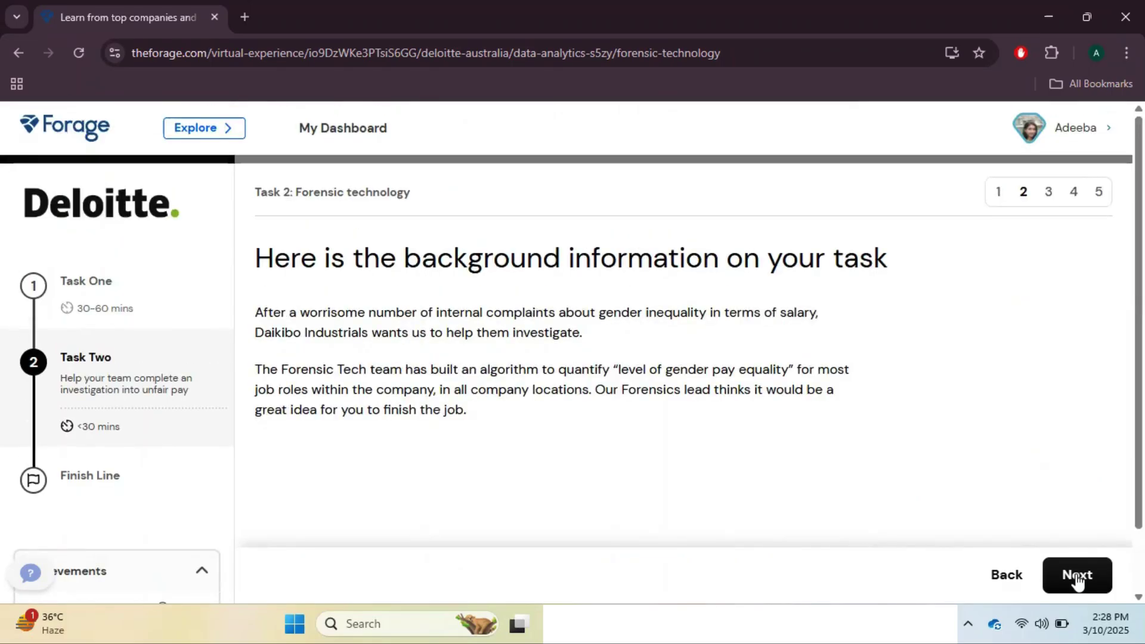
left_click_drag(1139, 338, 1139, 400)
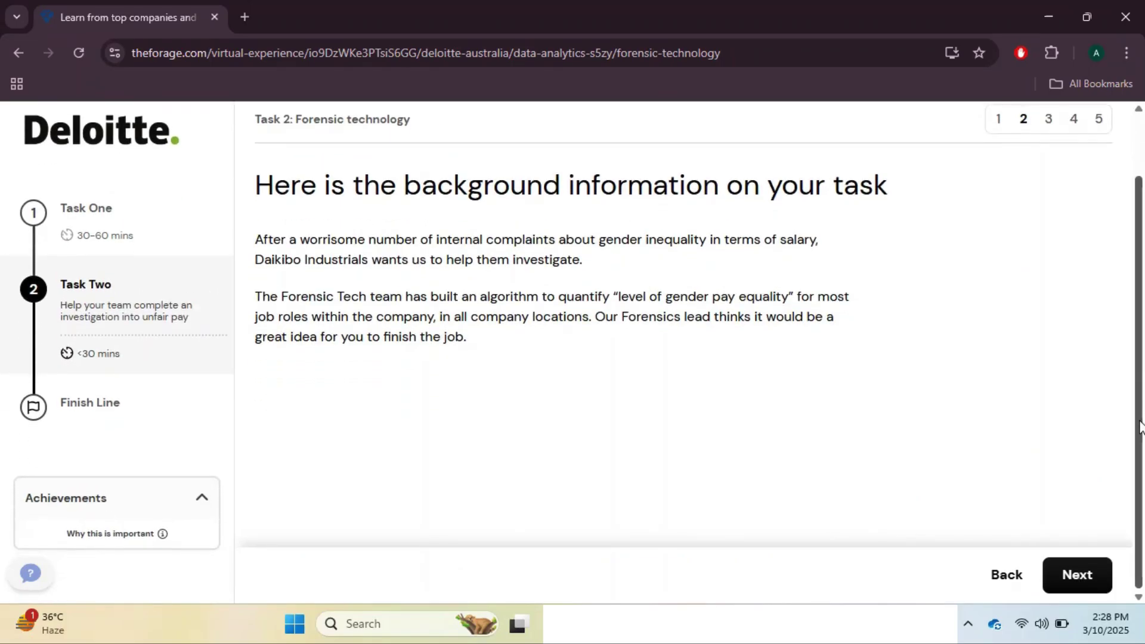
Read the Task Two instructions down to the Equality Table resource and submission box.
left_click(1082, 572)
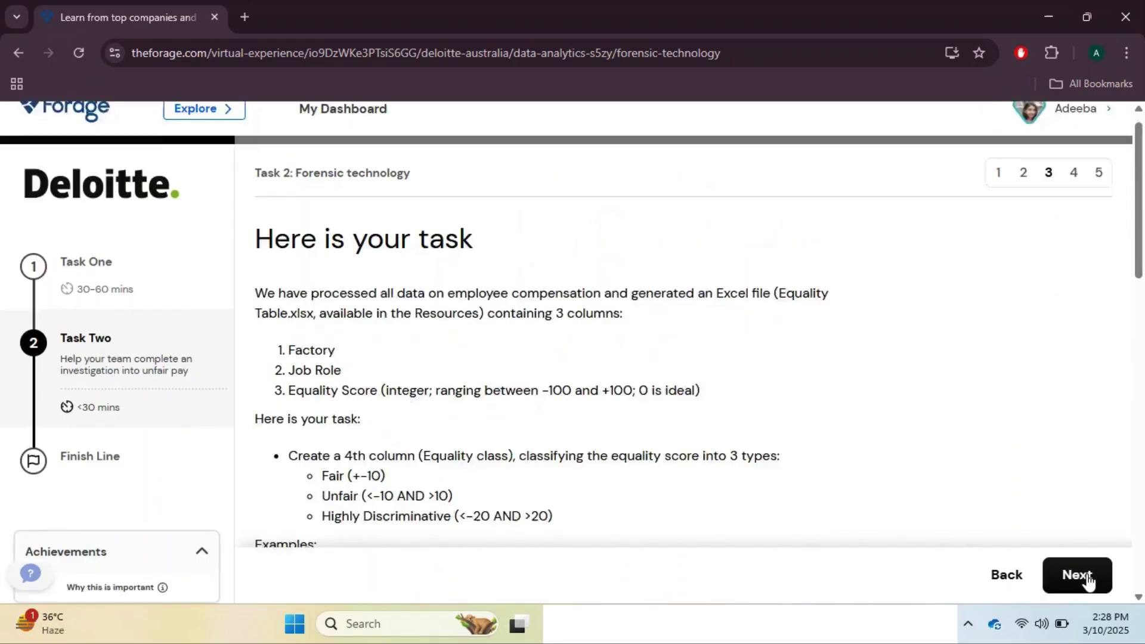
scroll(1139, 249, "down", 3)
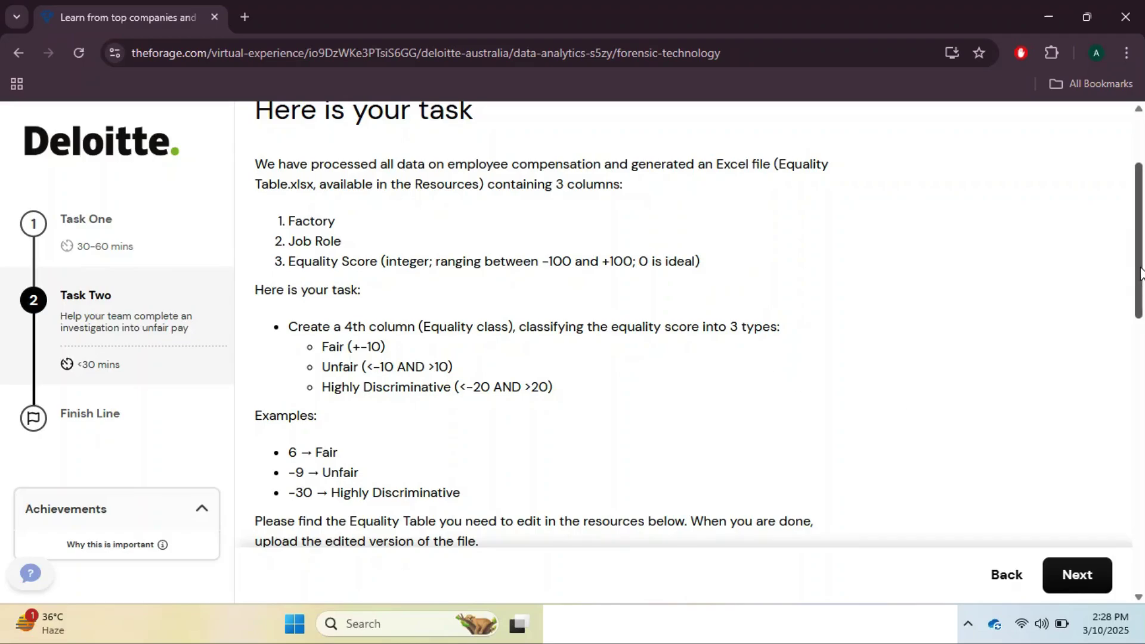
left_click_drag(1141, 275, 1142, 322)
scroll(399, 296, "down", 5)
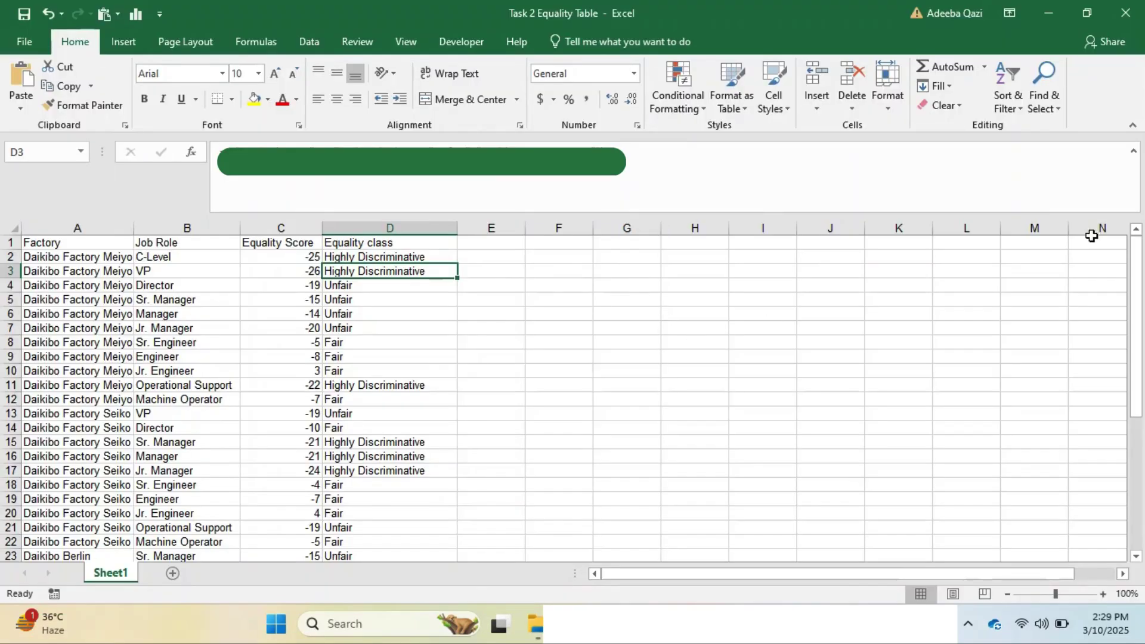
mouse_move(1138, 274)
left_mouse_down()
mouse_move(1140, 310)
mouse_move(1140, 256)
left_mouse_up()
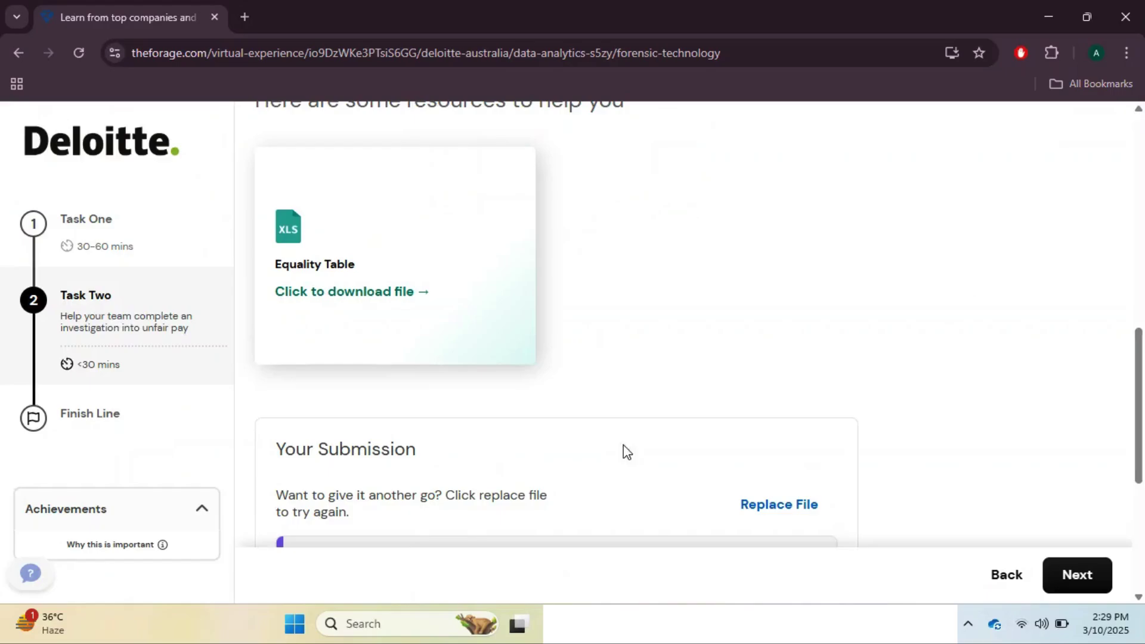
Move on to the example answer and mark Task Two complete.
left_click_drag(1139, 364, 1141, 430)
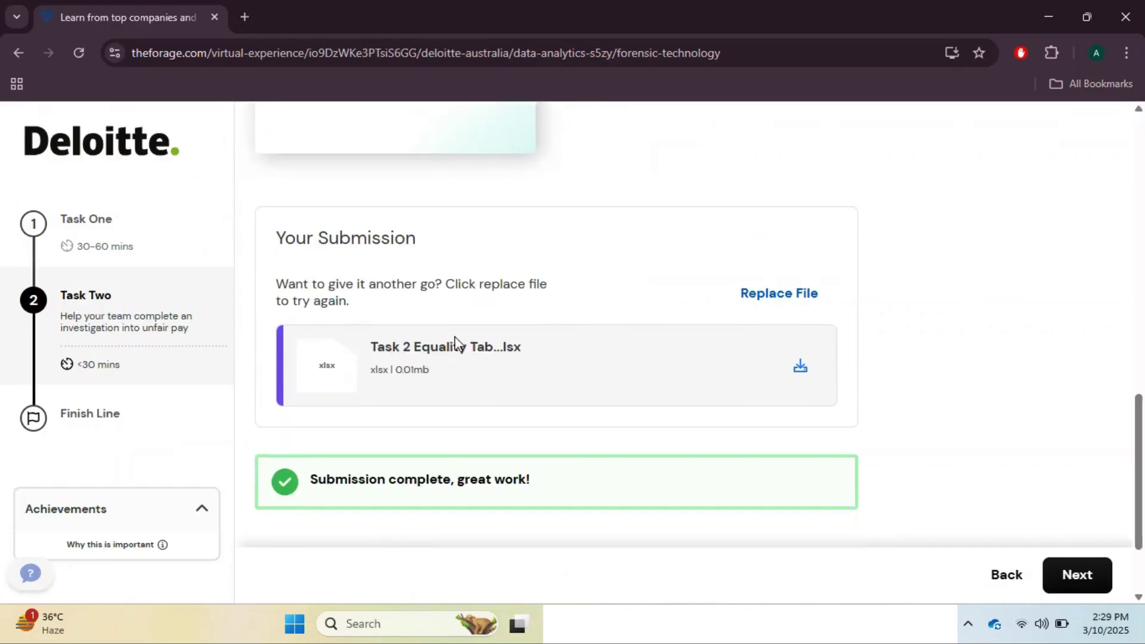
left_click(1062, 572)
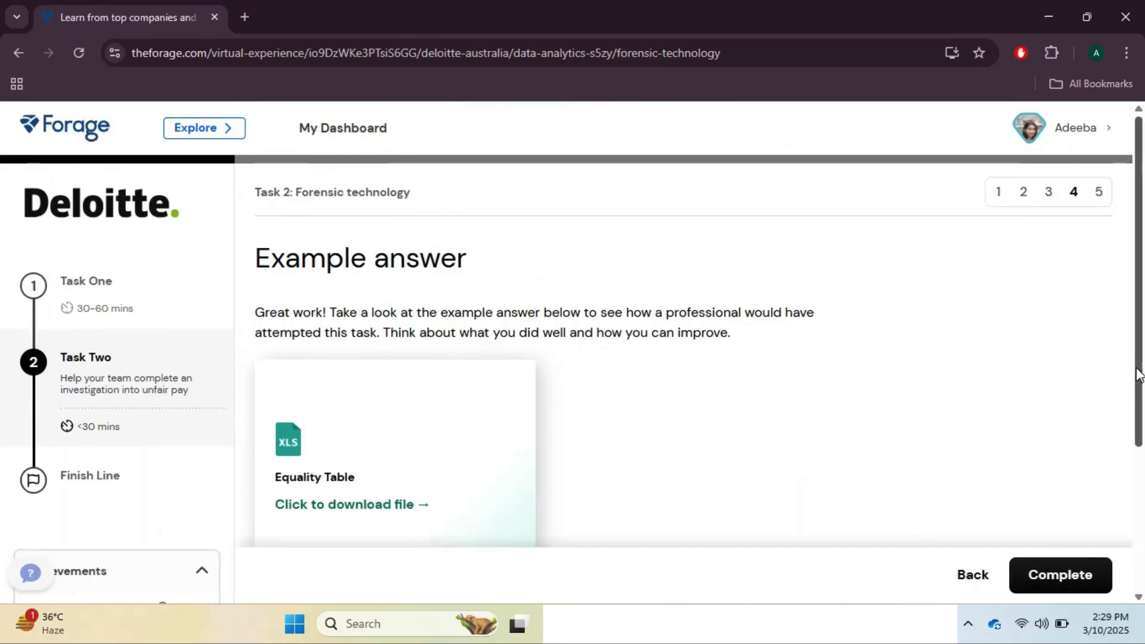
scroll(1137, 370, "down", 2)
left_click(1066, 589)
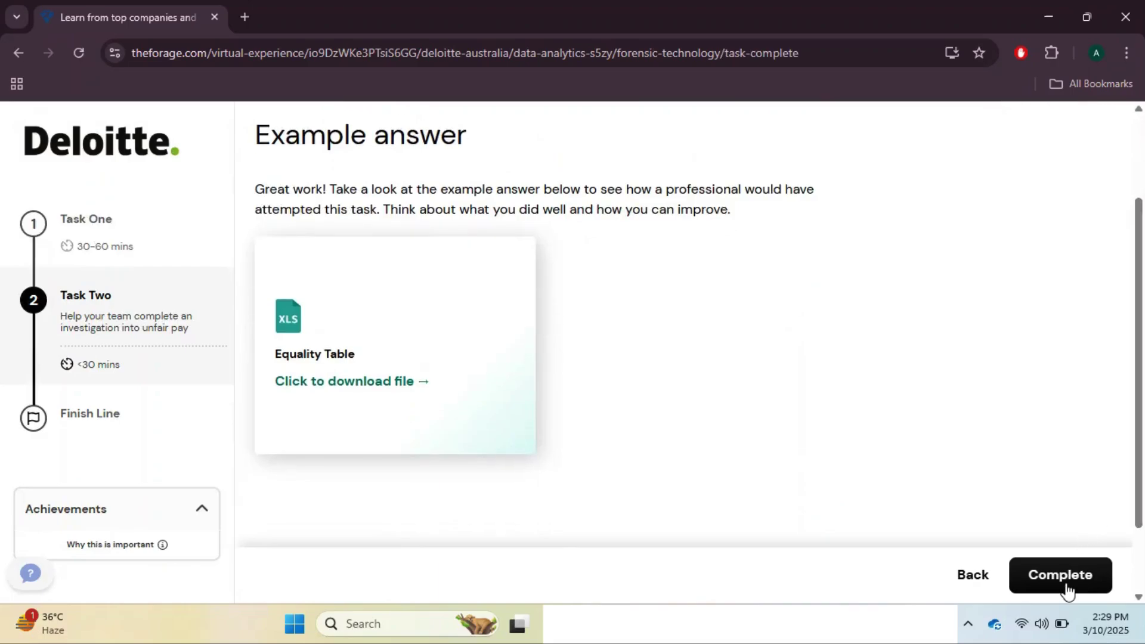
Submit and finish the whole simulation.
scroll(1140, 364, "down", 1)
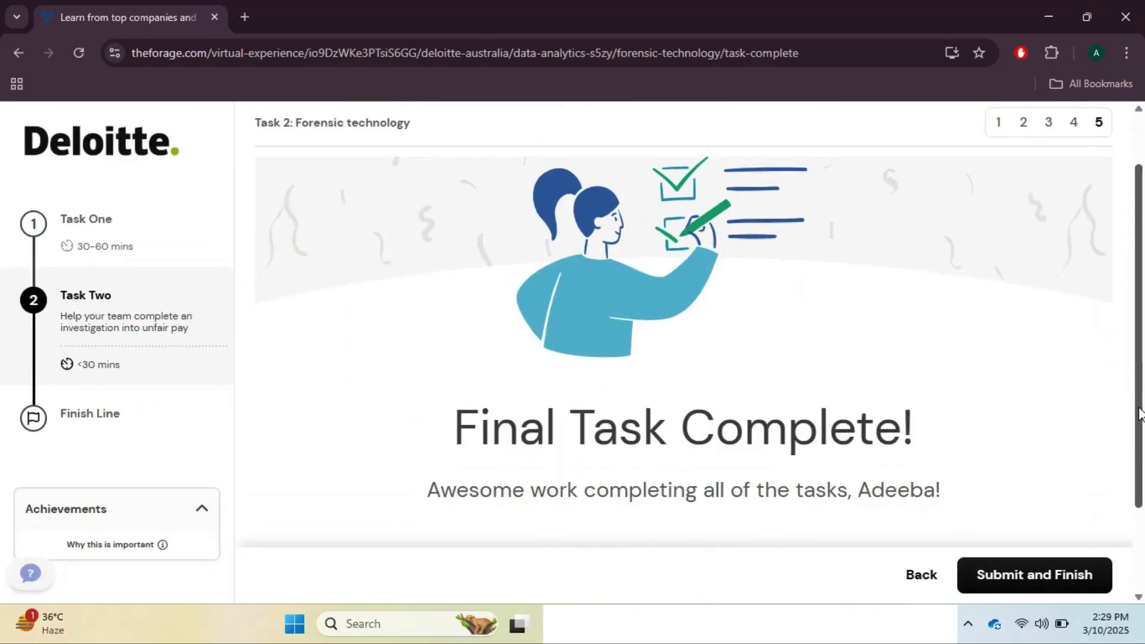
left_click(1034, 582)
scroll(1141, 486, "down", 2)
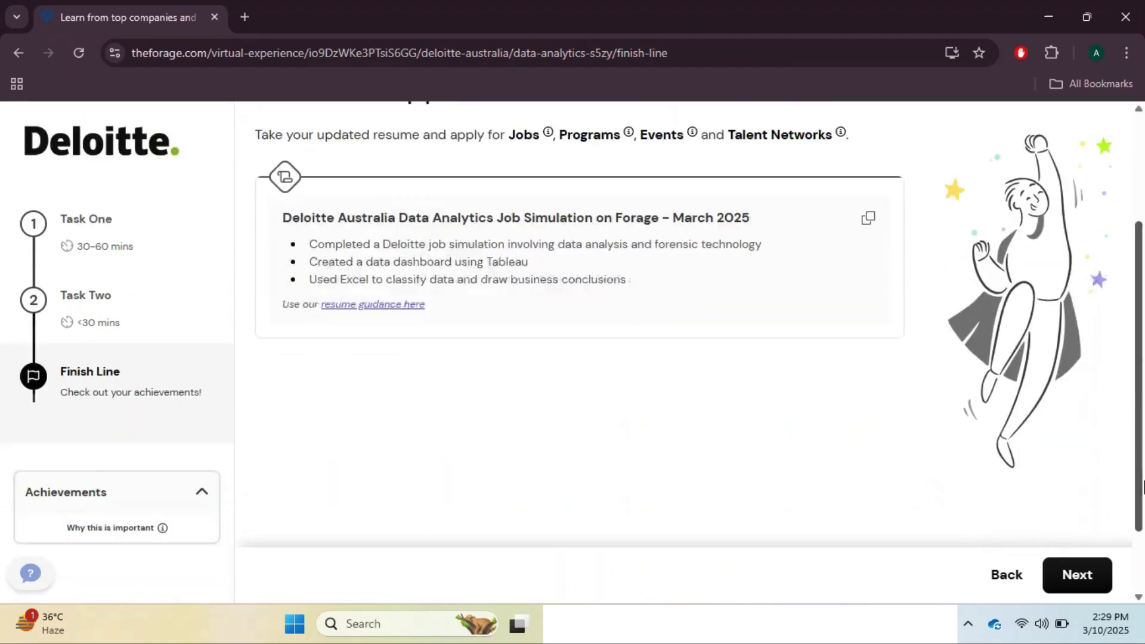
scroll(1142, 486, "down", 1)
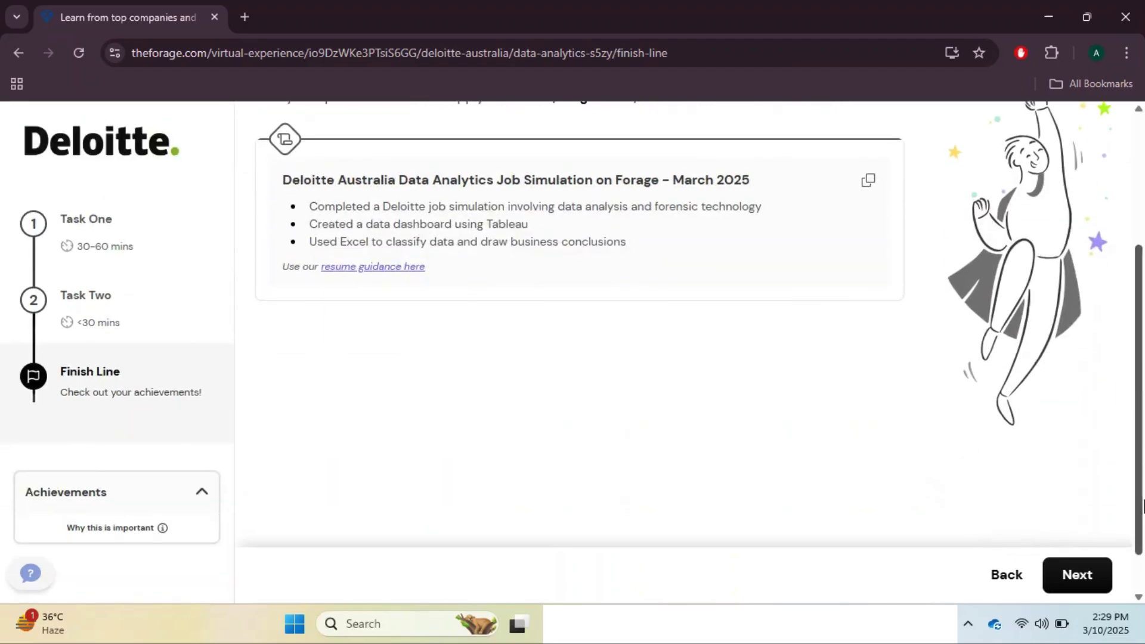
Continue past the interview tip to get the completion certificate.
left_click(1091, 578)
scroll(1139, 471, "down", 2)
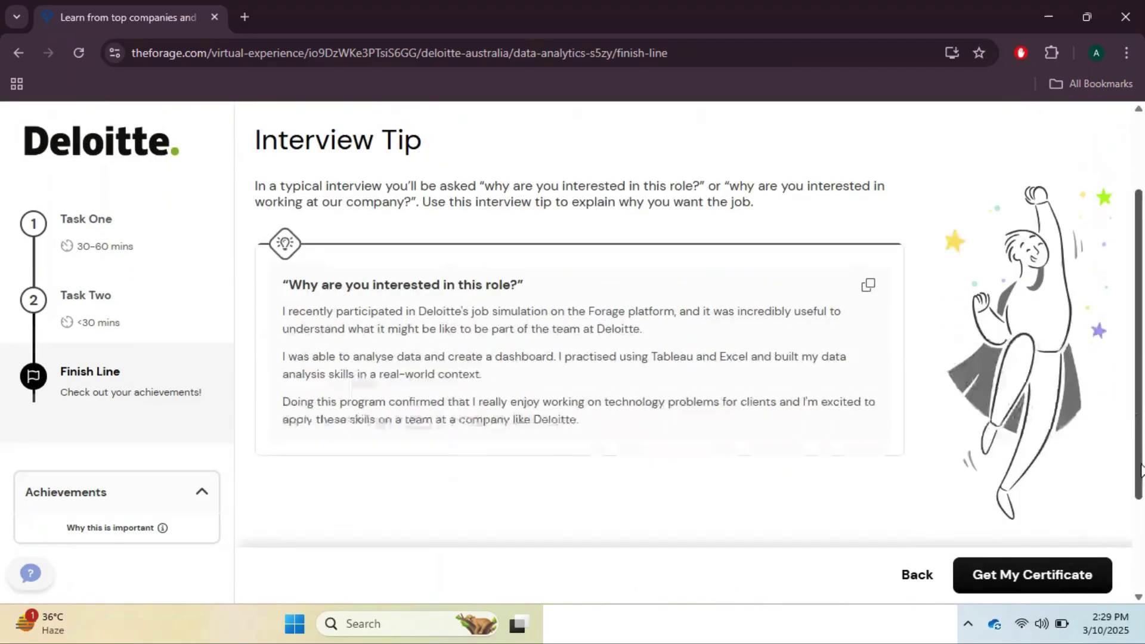
left_click(1048, 575)
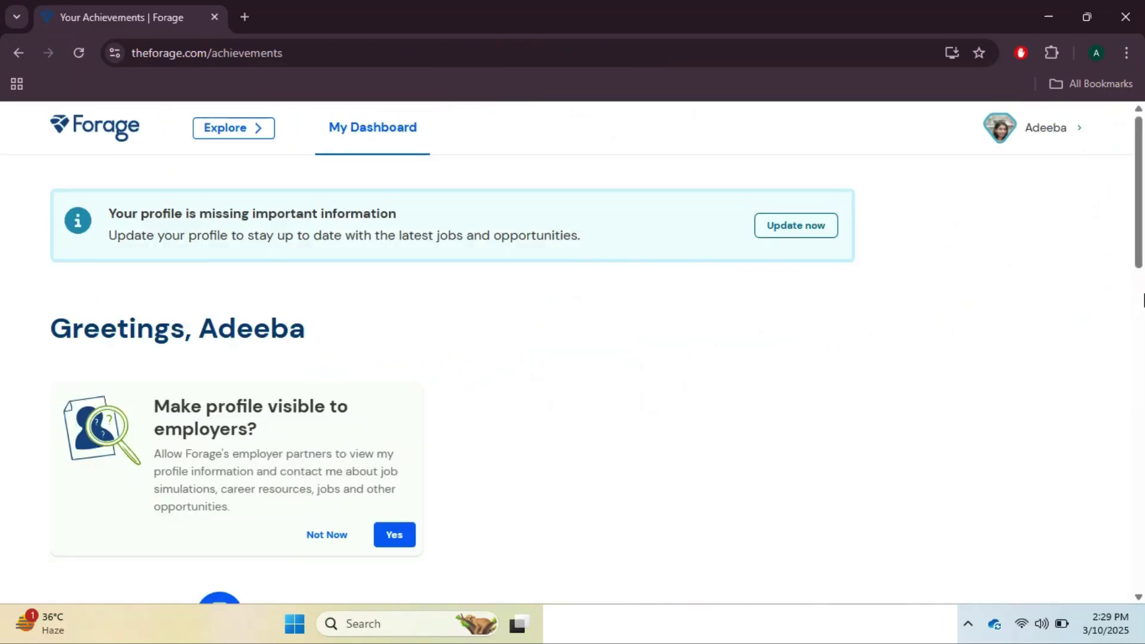
Open the Achievements Certificate card and launch the Data Analytics certificate PDF in a new tab.
scroll(1143, 300, "down", 8)
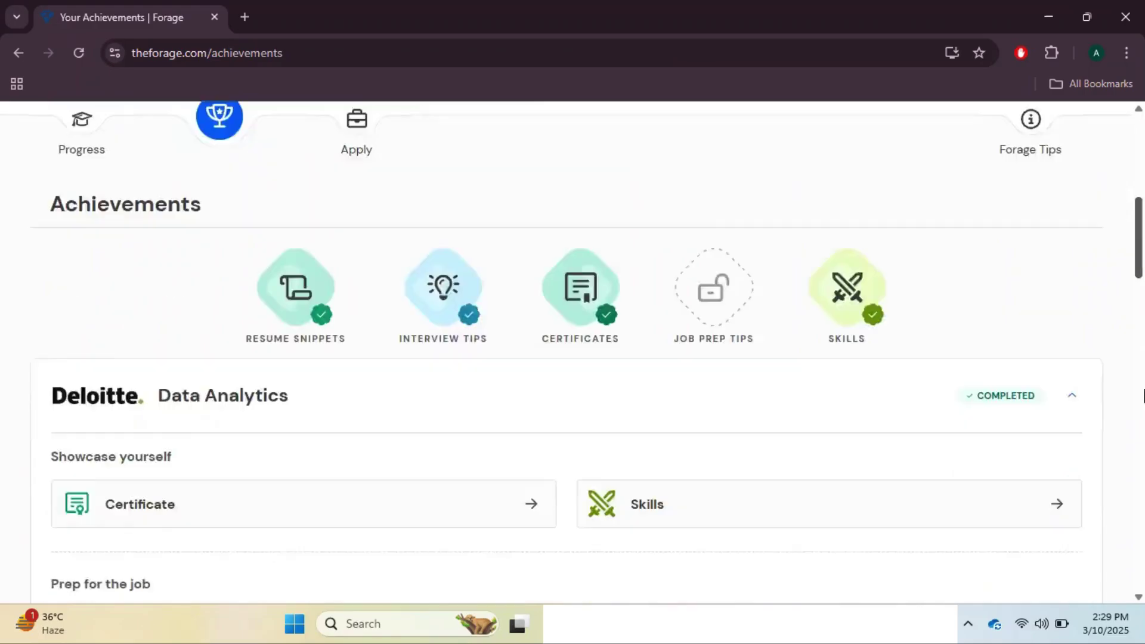
scroll(1143, 395, "down", 2)
left_click(456, 413)
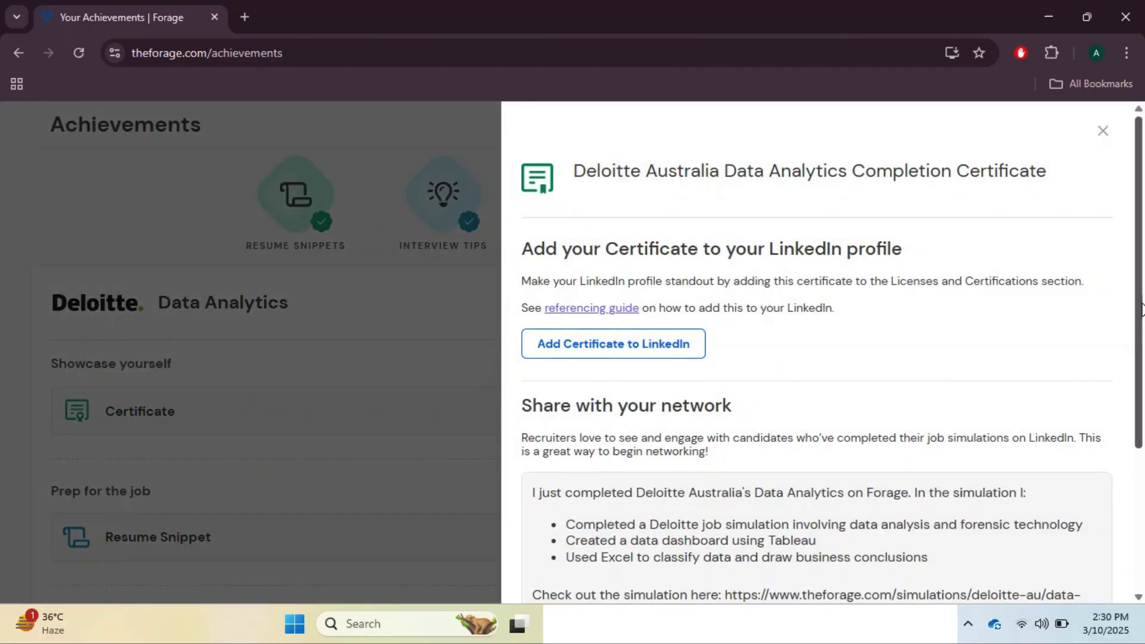
scroll(1141, 309, "down", 4)
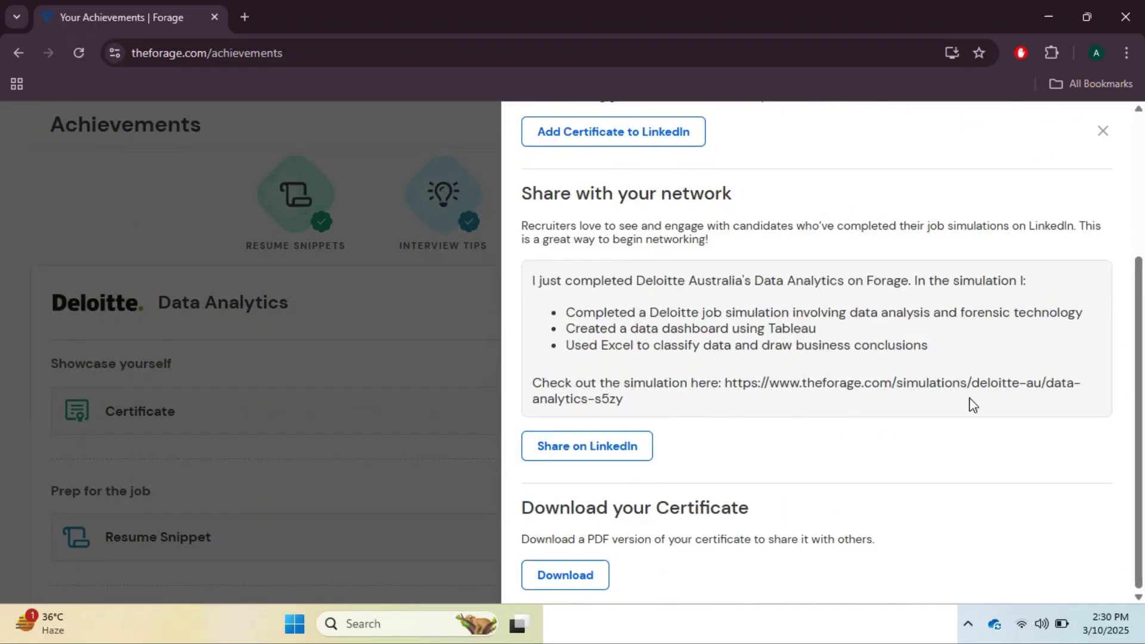
scroll(1104, 389, "up", 3)
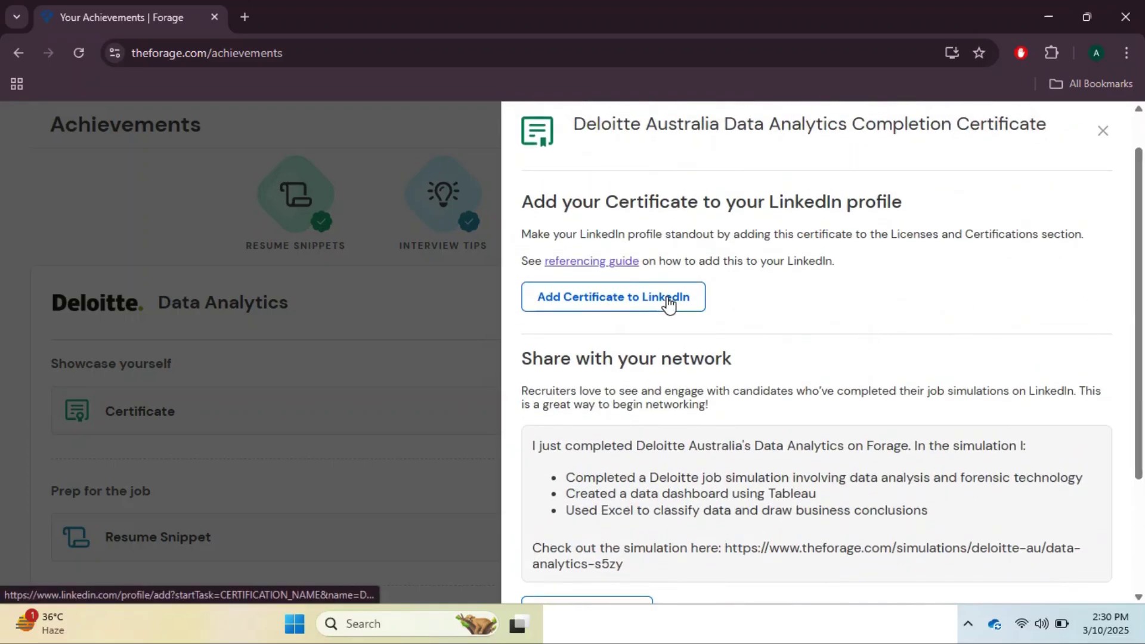
left_click(592, 585)
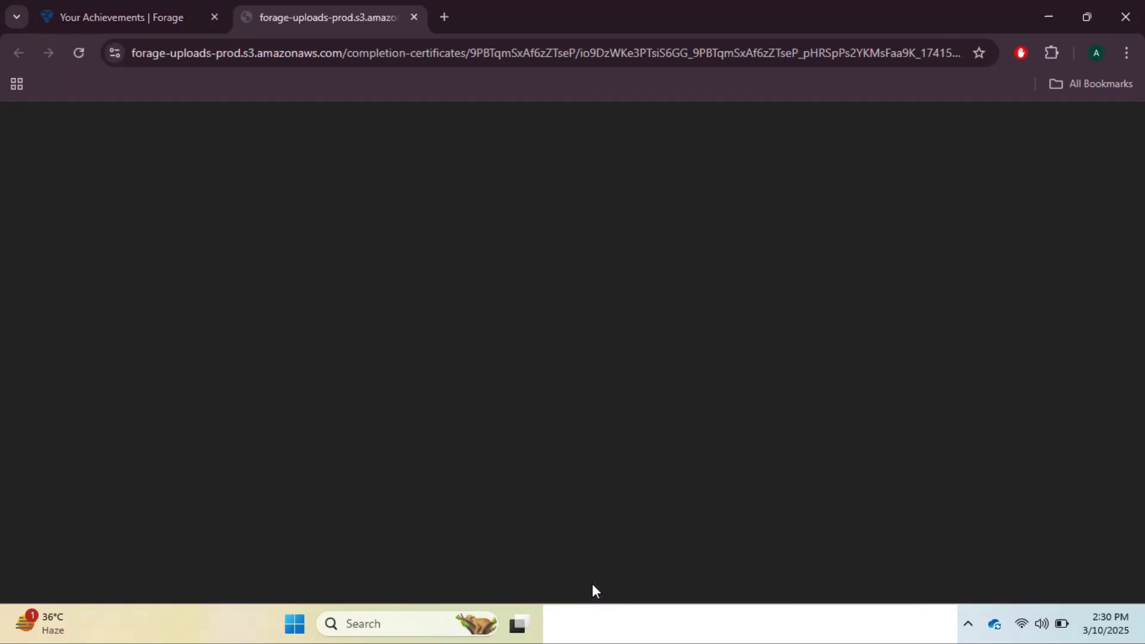